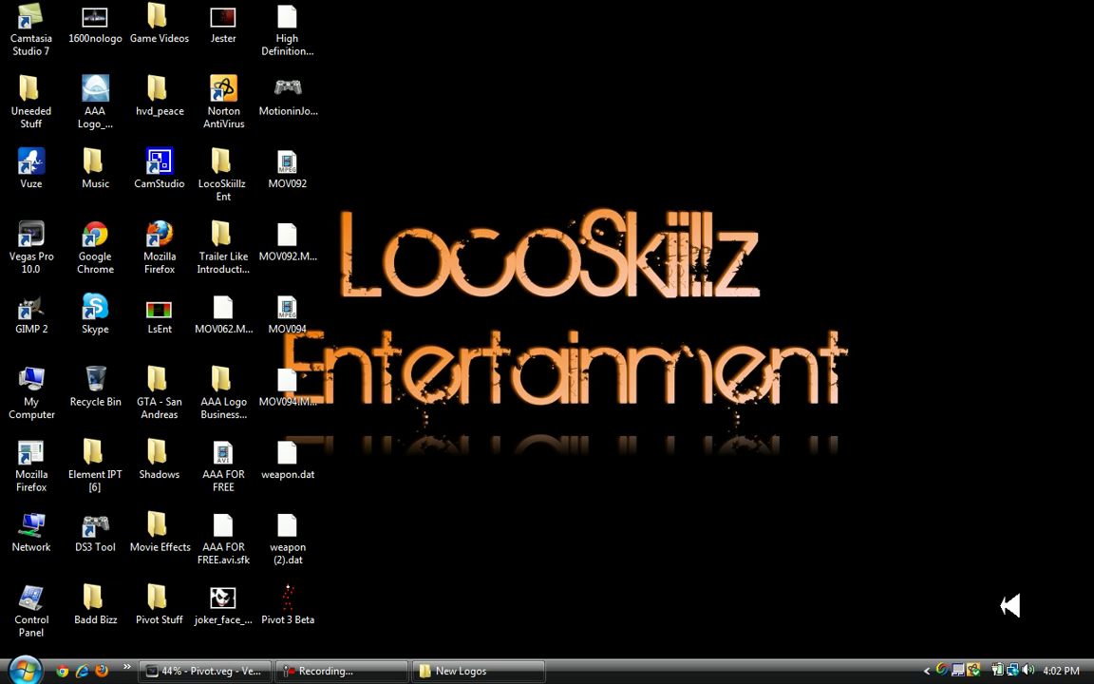
Launch AAA Logo from its desktop shortcut and bring the New Logos folder forward
left_click(102, 121)
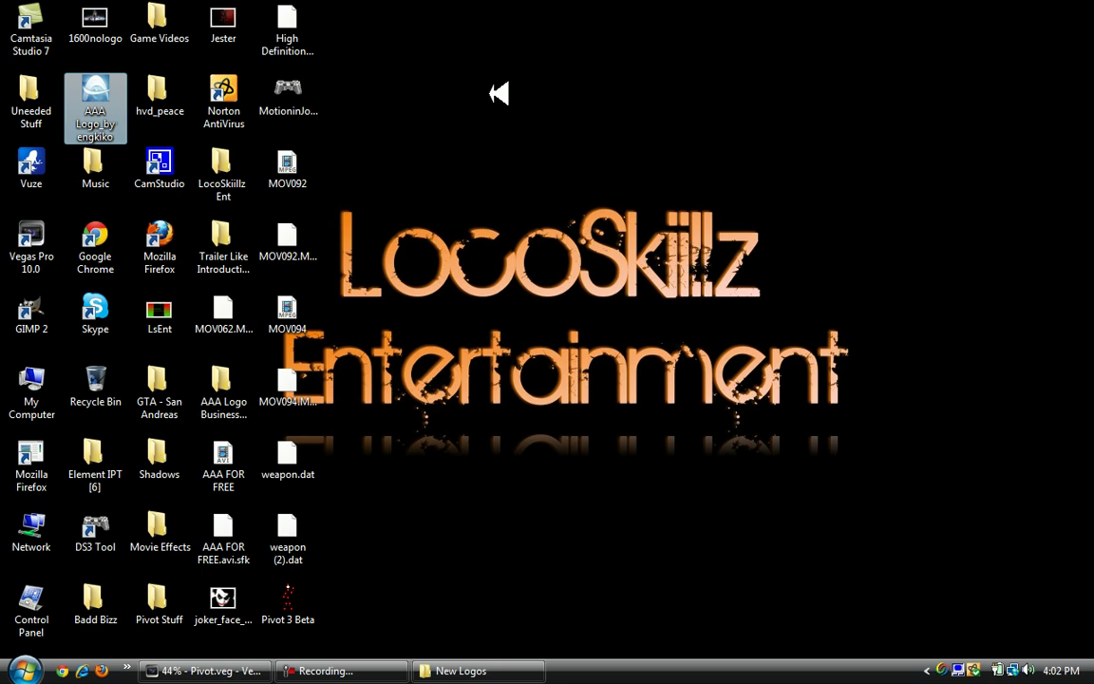
key("Return")
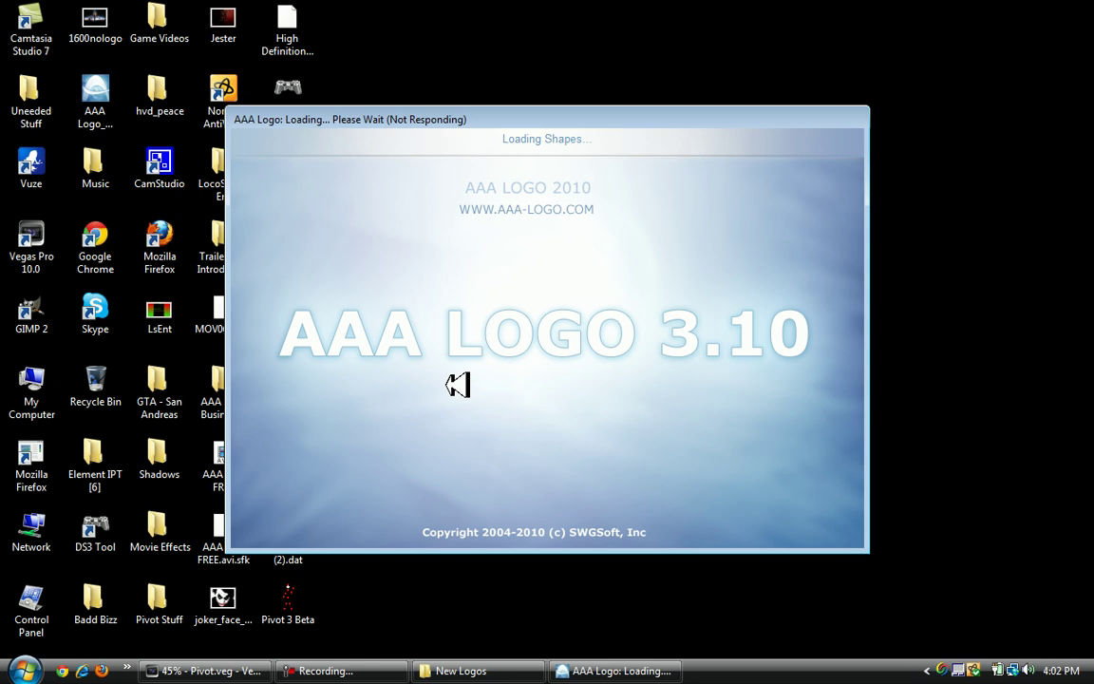
left_click(497, 662)
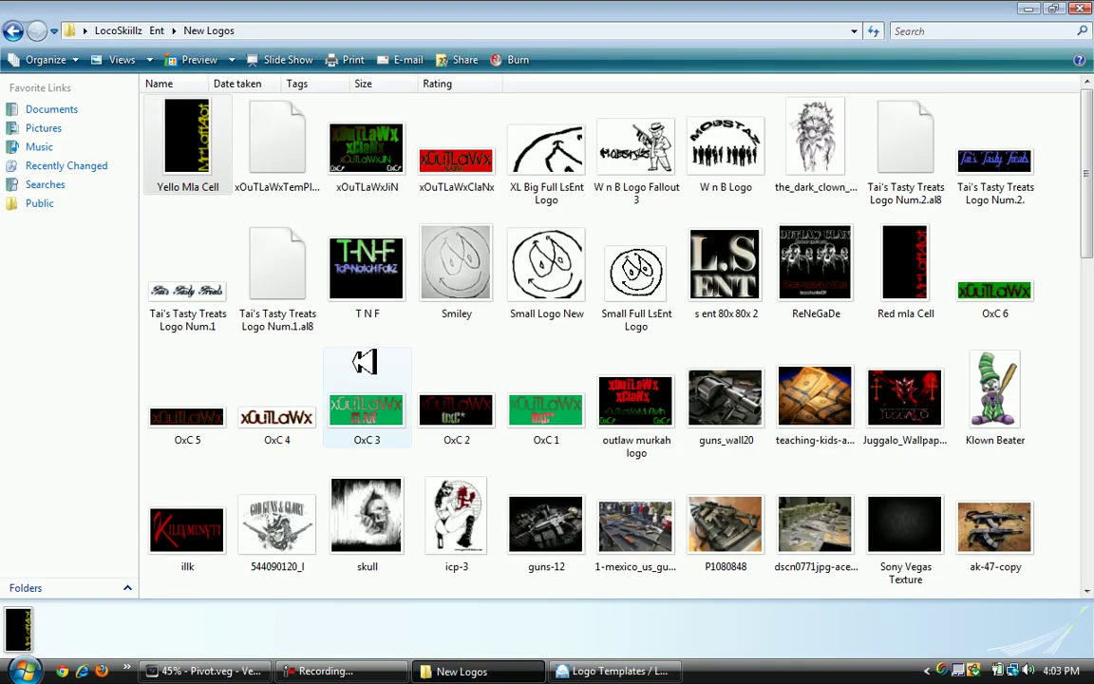
Inspect the xOuTLaWxJiN, OxC 1 and outlaw murkah images, then preview and close ReNeGaDe
left_click(356, 175)
left_click(546, 410)
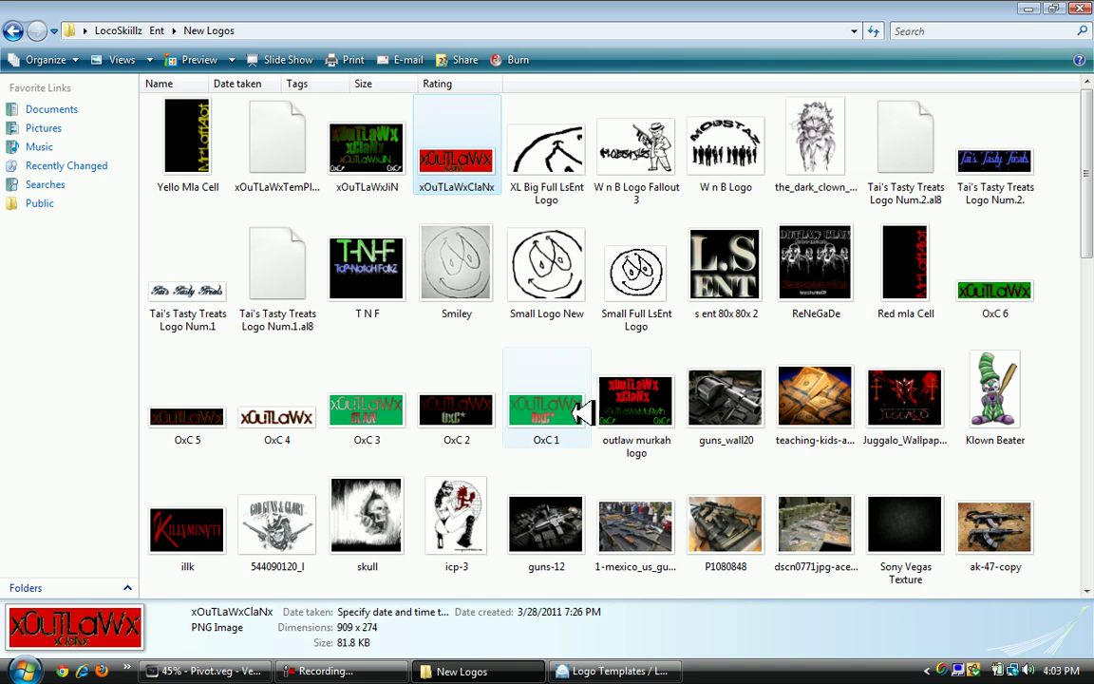
left_click(638, 409)
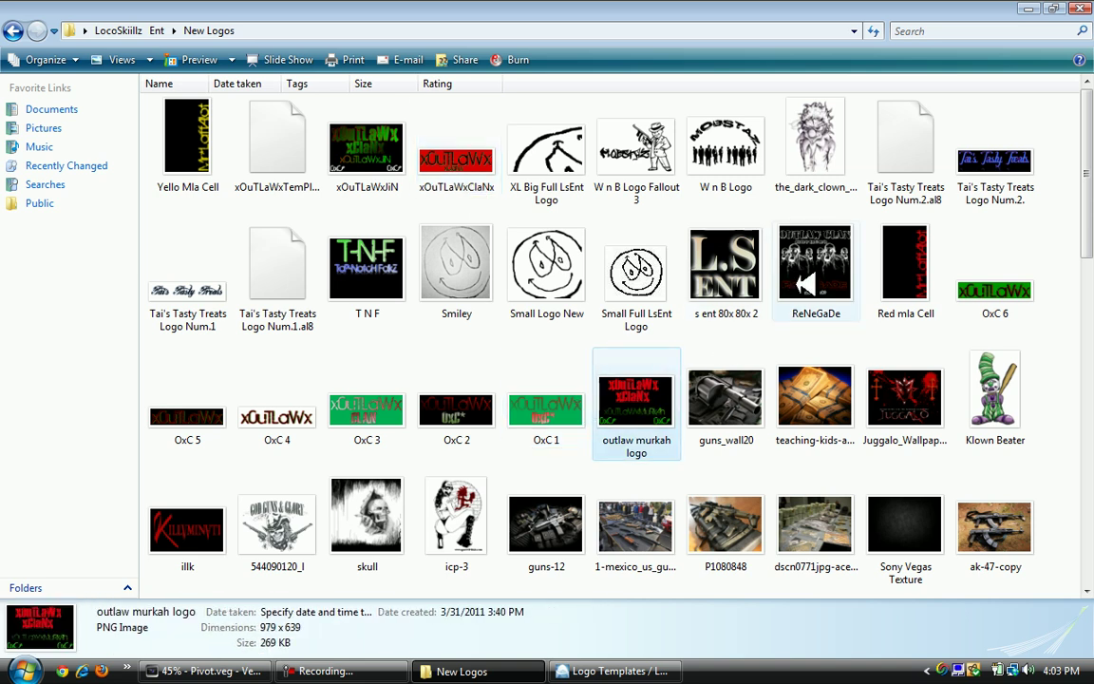
double_click(805, 283)
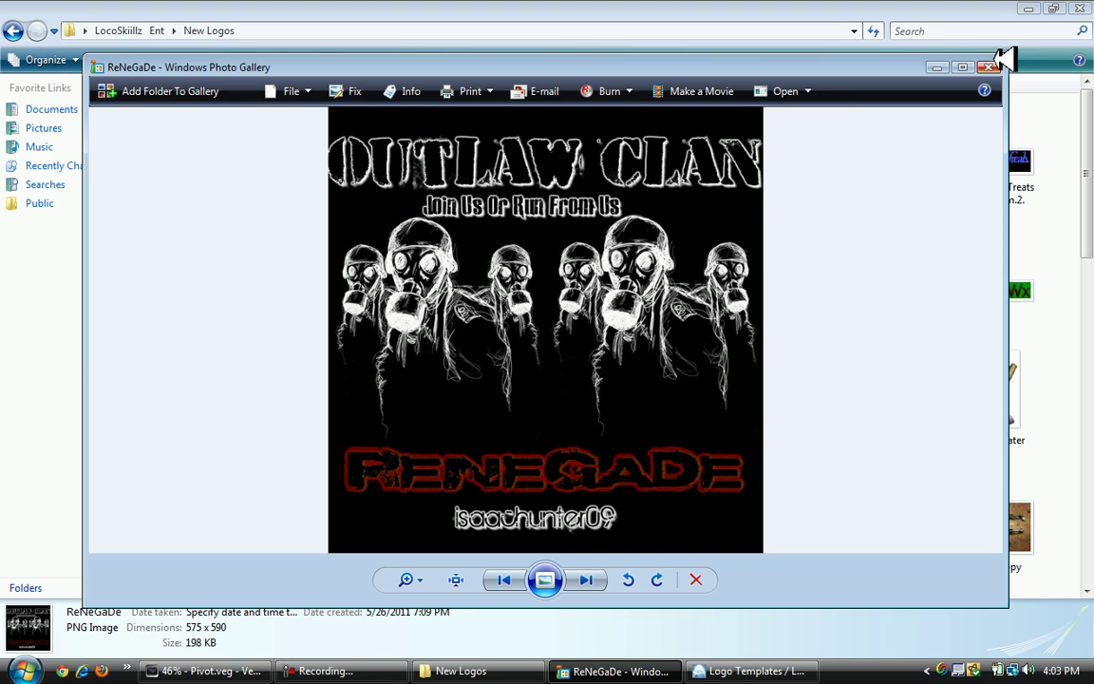
left_click(990, 66)
Scroll the folder, select the ls ent blue image, and minimize Explorer
left_click_drag(1090, 152, 1090, 392)
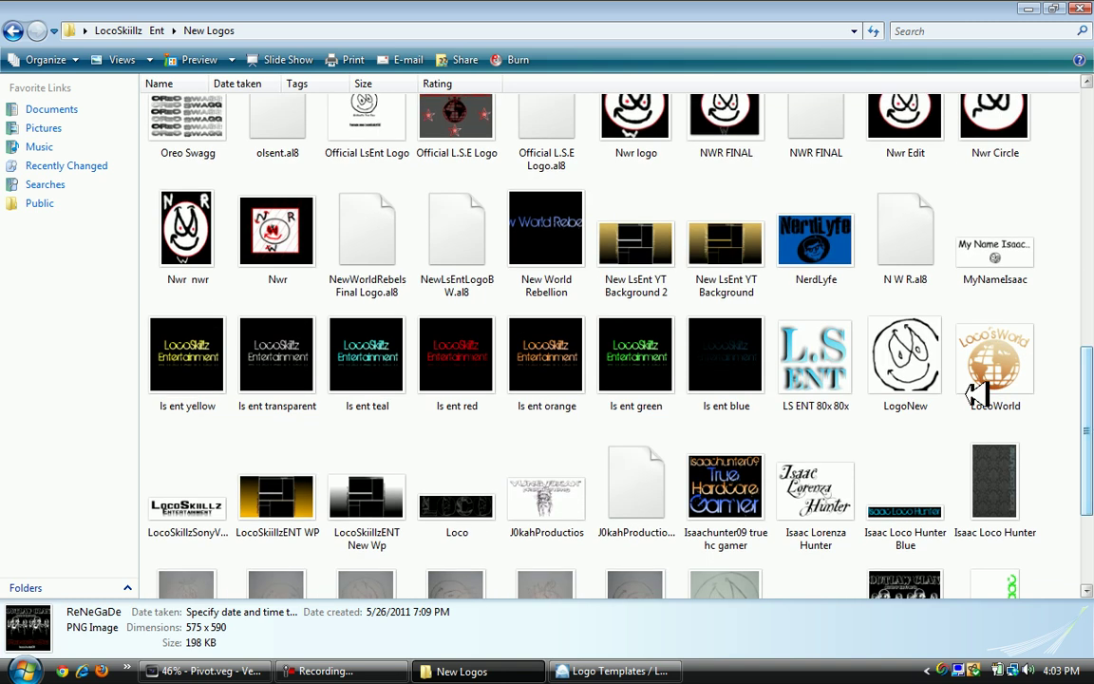
left_click(726, 359)
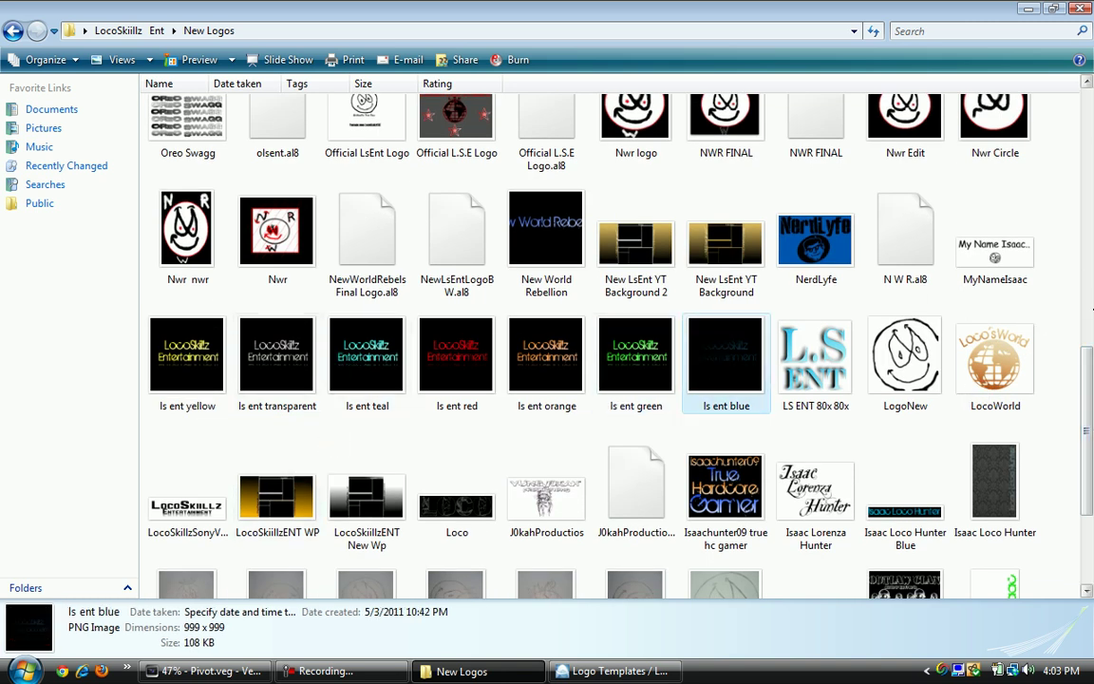
scroll(1093, 309, "down", 3)
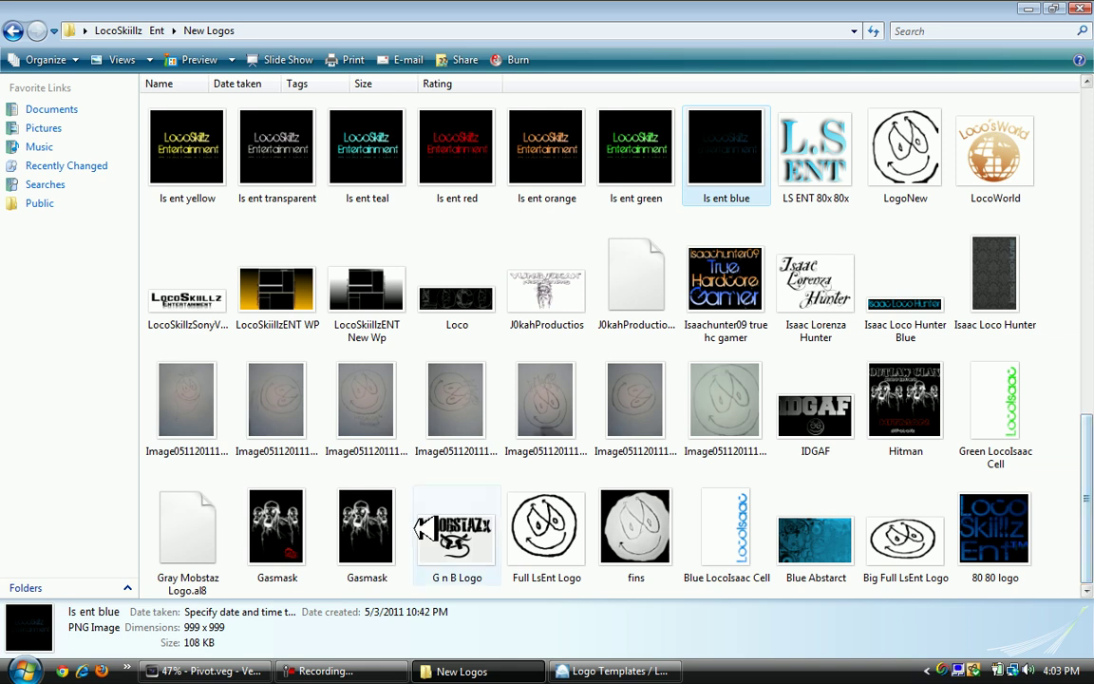
left_click_drag(1091, 549, 1090, 95)
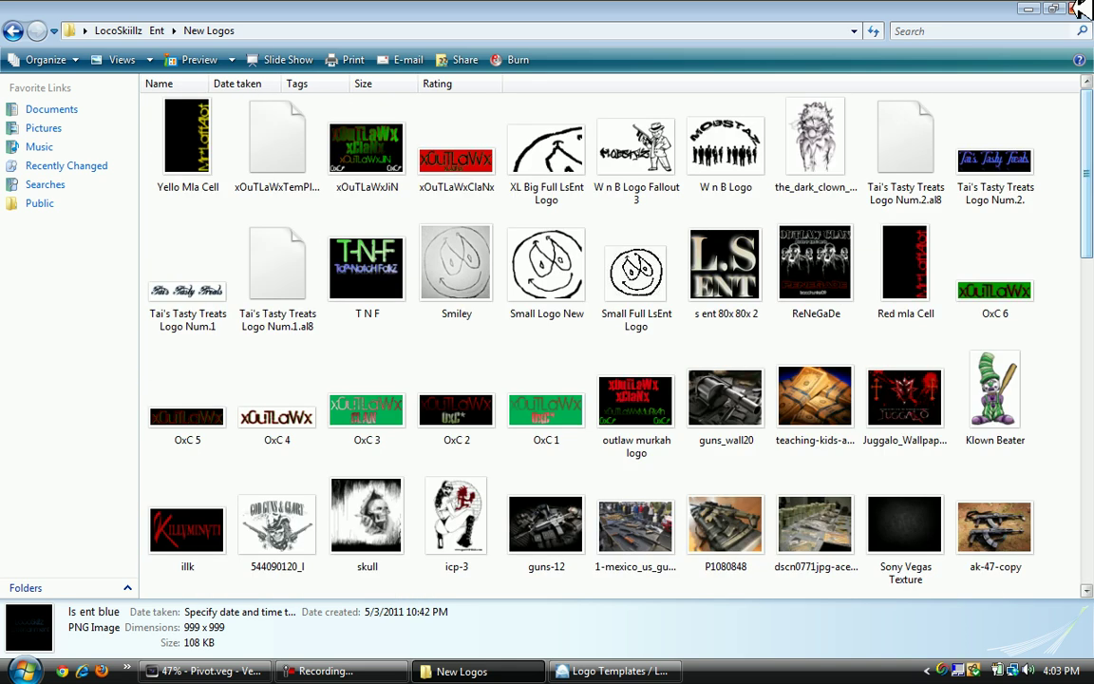
left_click(1030, 9)
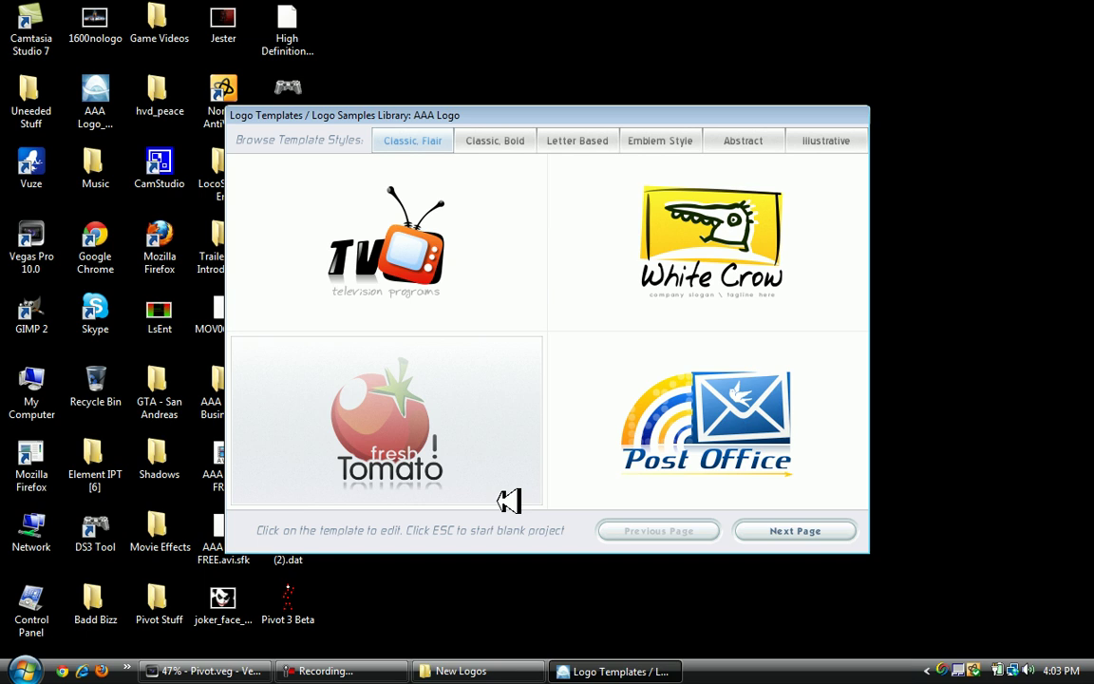
Dismiss the Logo Templates window with Esc to get a blank project
key("Escape")
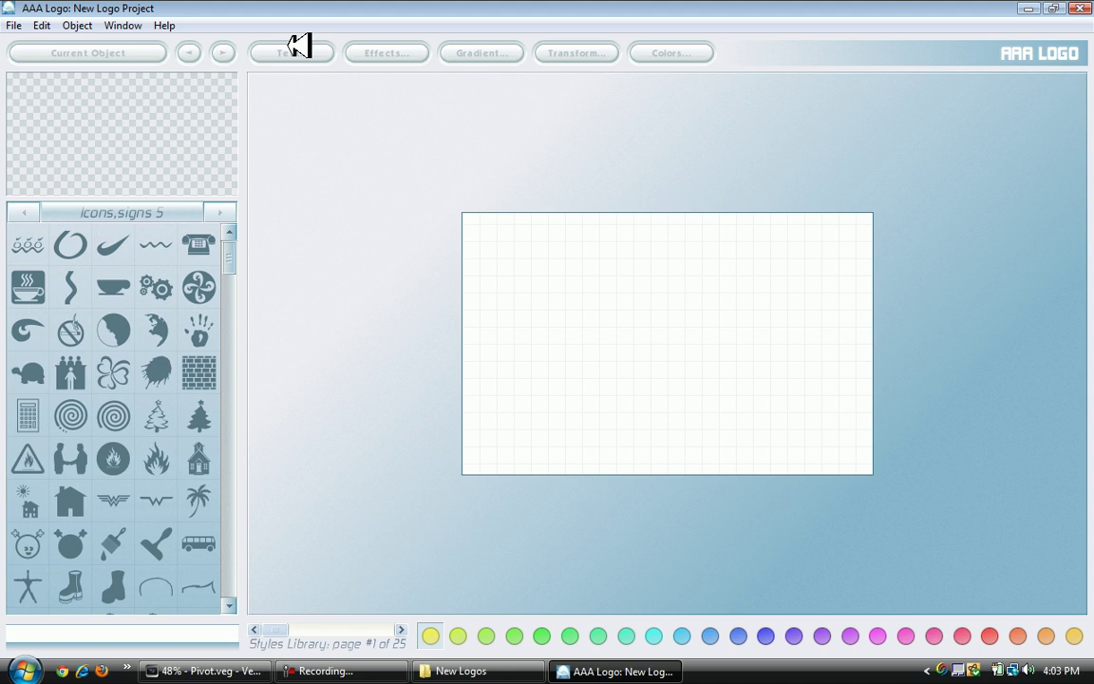
Add a new text object and replace its placeholder wording with 'LsEnt'
left_click(77, 26)
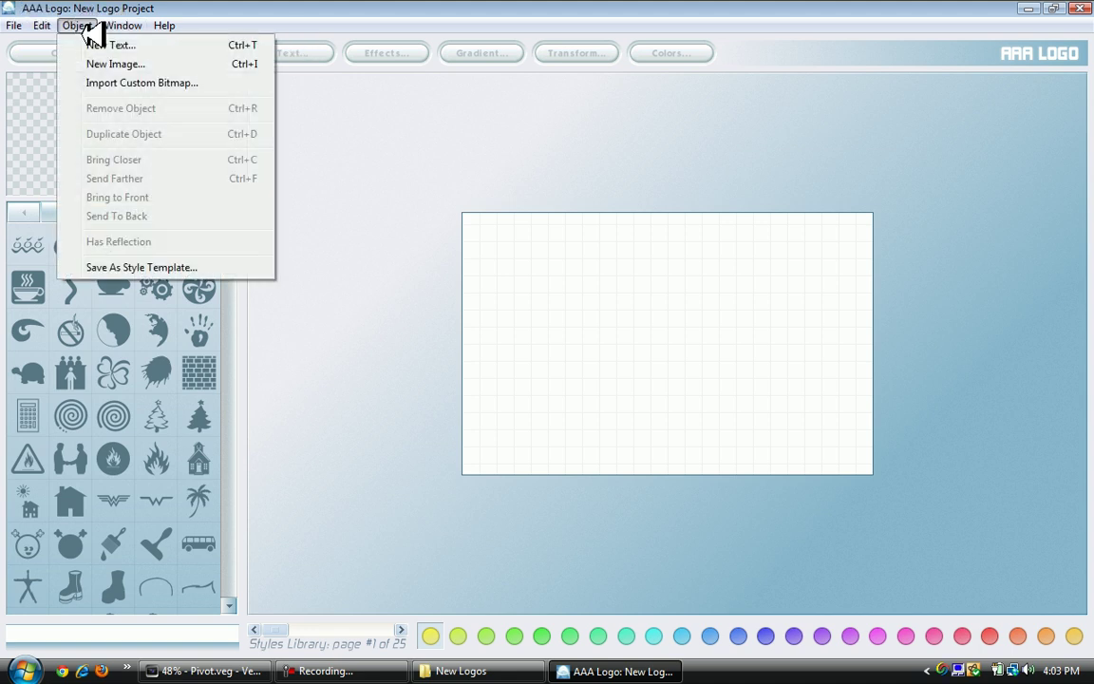
left_click(90, 43)
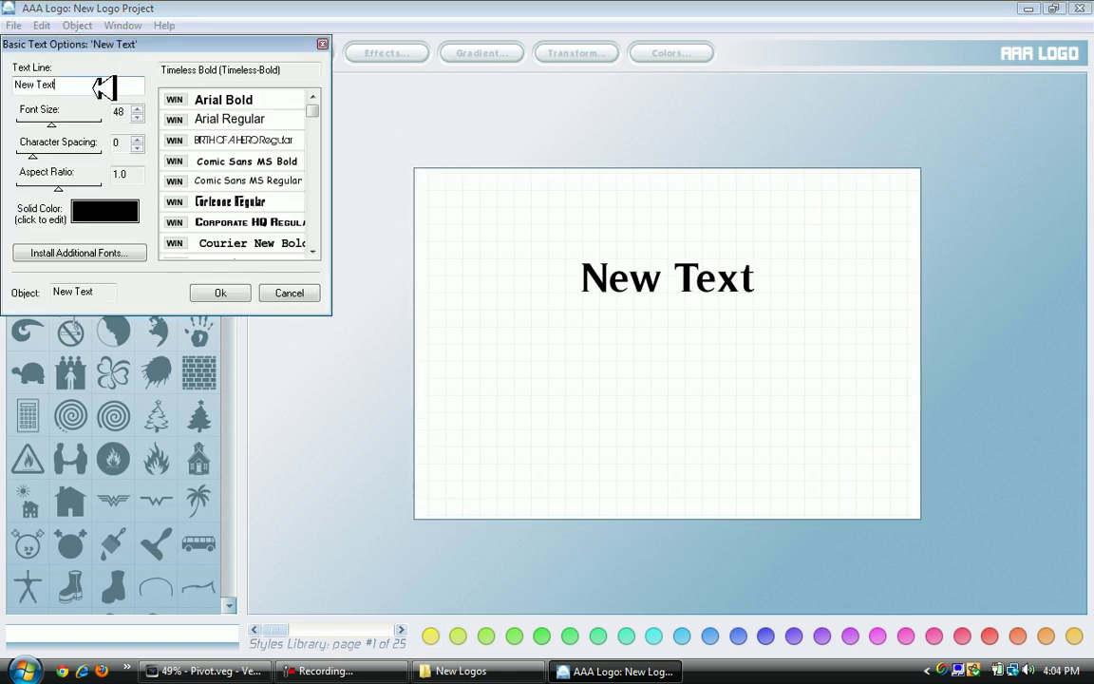
left_click_drag(104, 88, 19, 87)
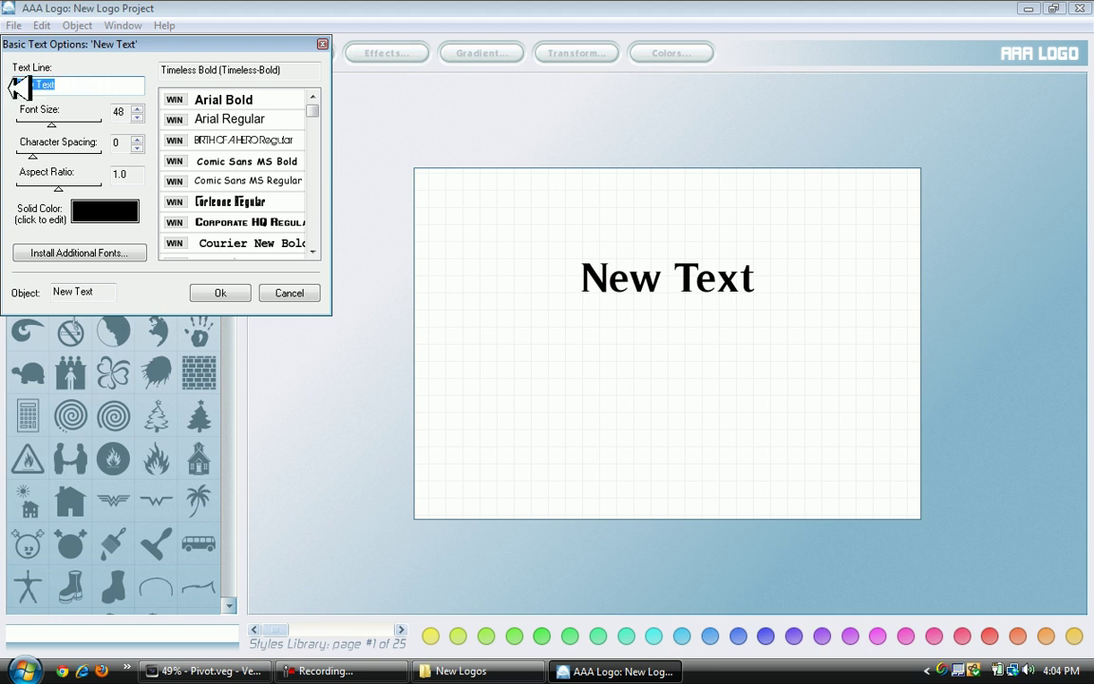
key("BackSpace")
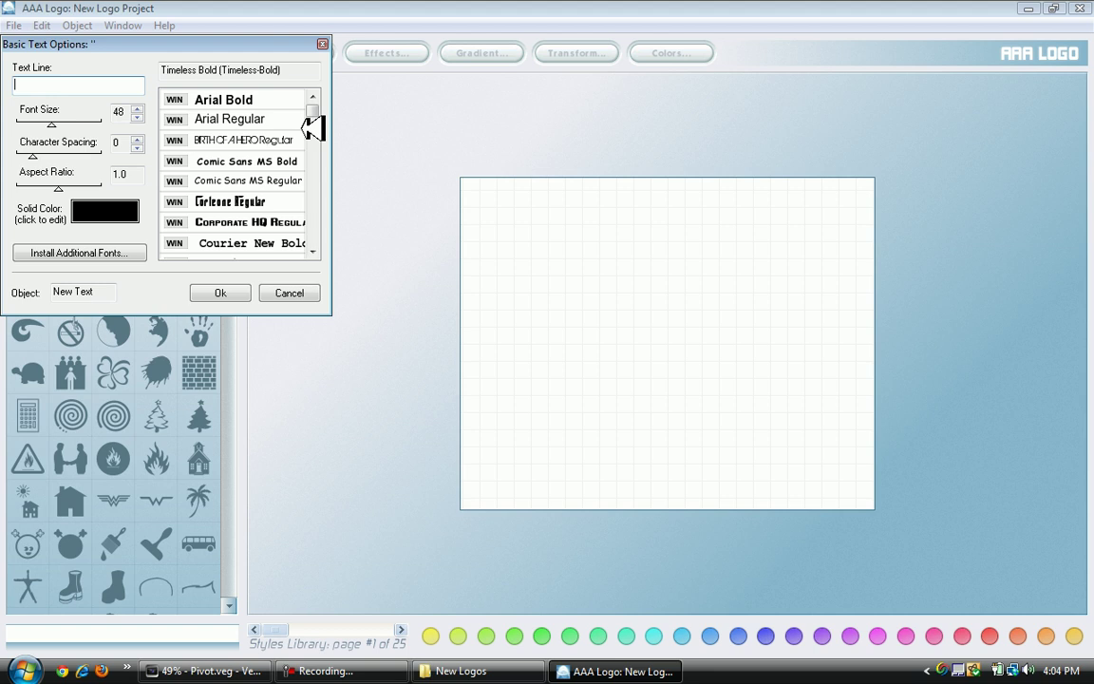
scroll(316, 110, "down", 1)
scroll(313, 105, "up", 1)
left_click(281, 138)
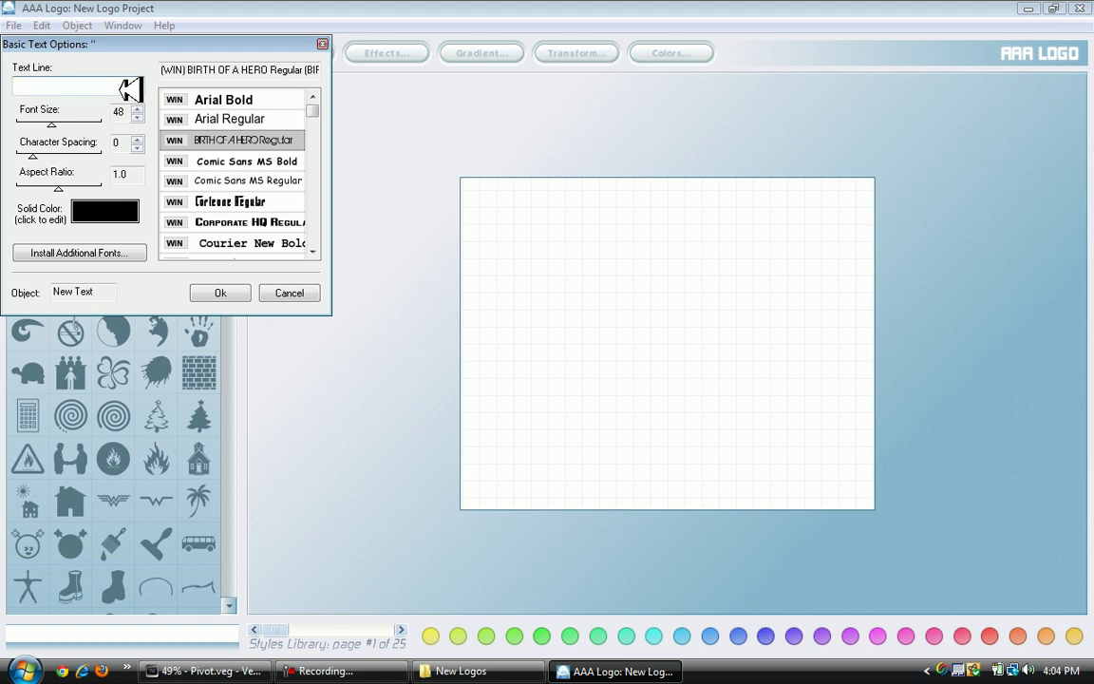
type("LsEnt")
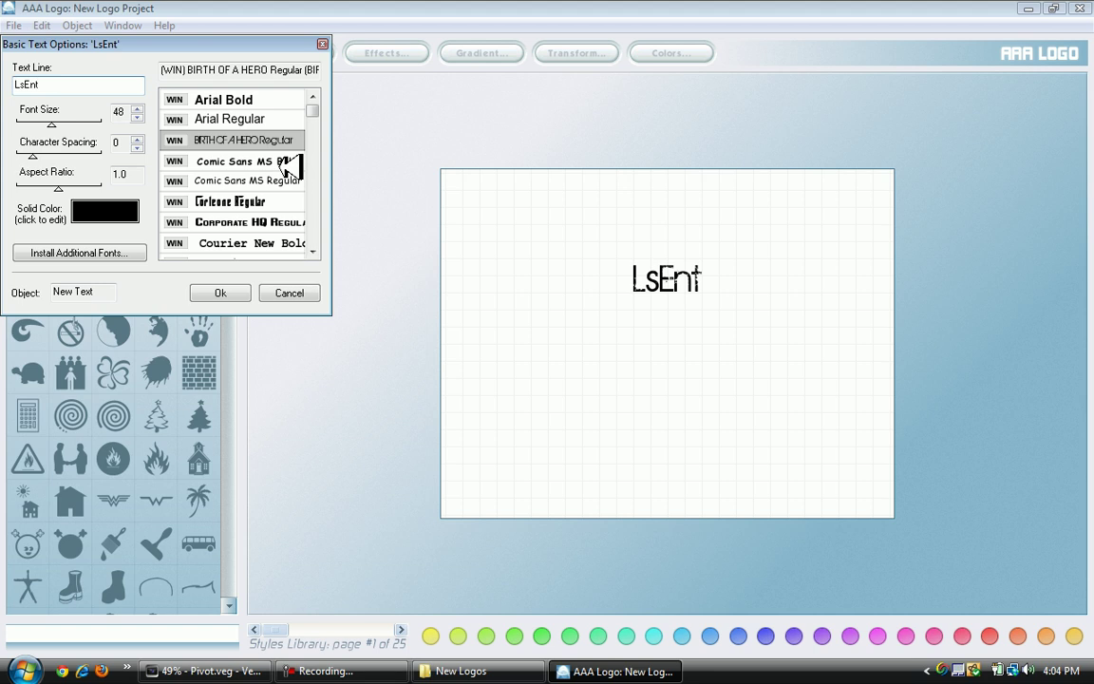
Compare fonts like Corporate HQ, Fallout and Georgia Bold, settling on Corleone Regular
left_click(285, 200)
left_click(306, 218)
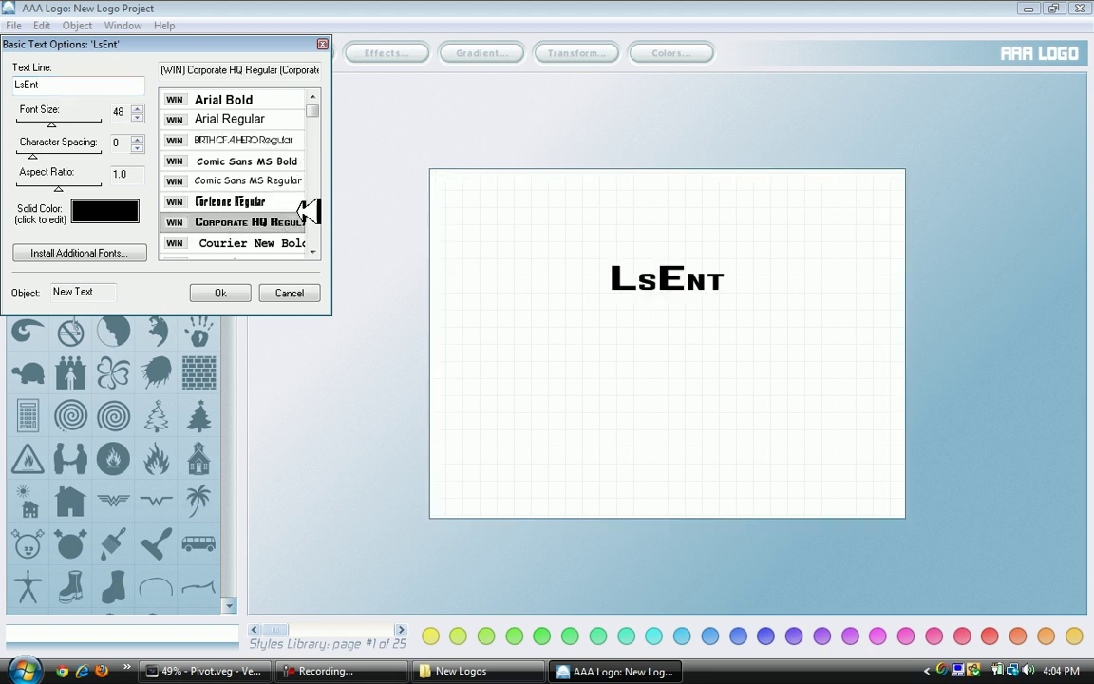
left_click_drag(315, 105, 317, 111)
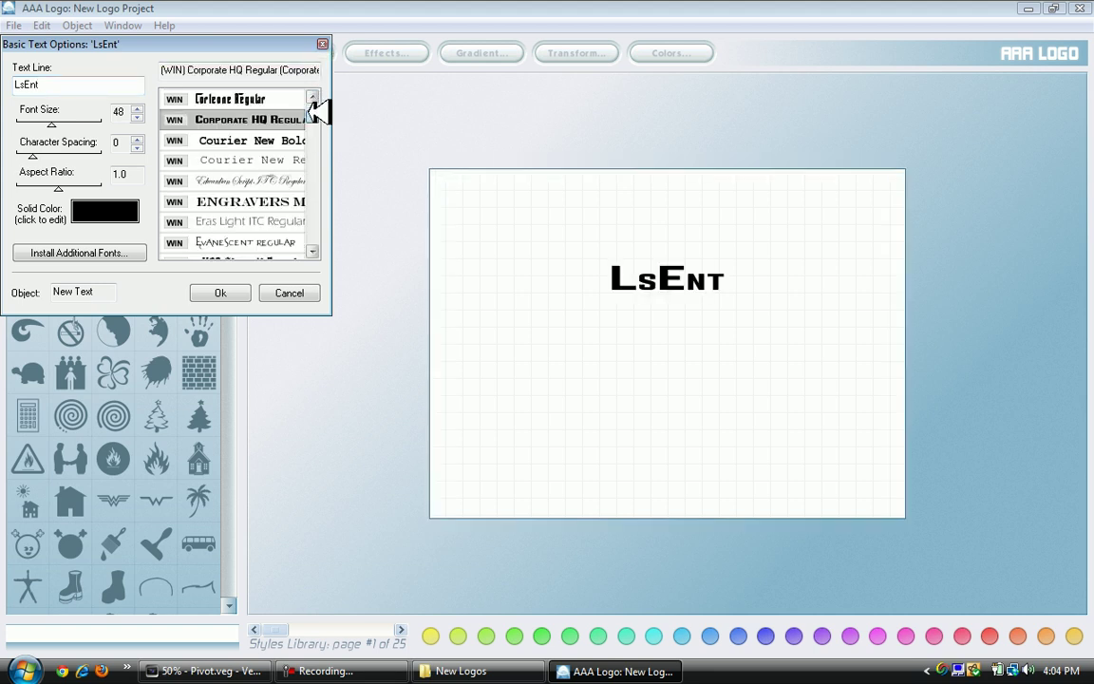
scroll(287, 166, "down", 3)
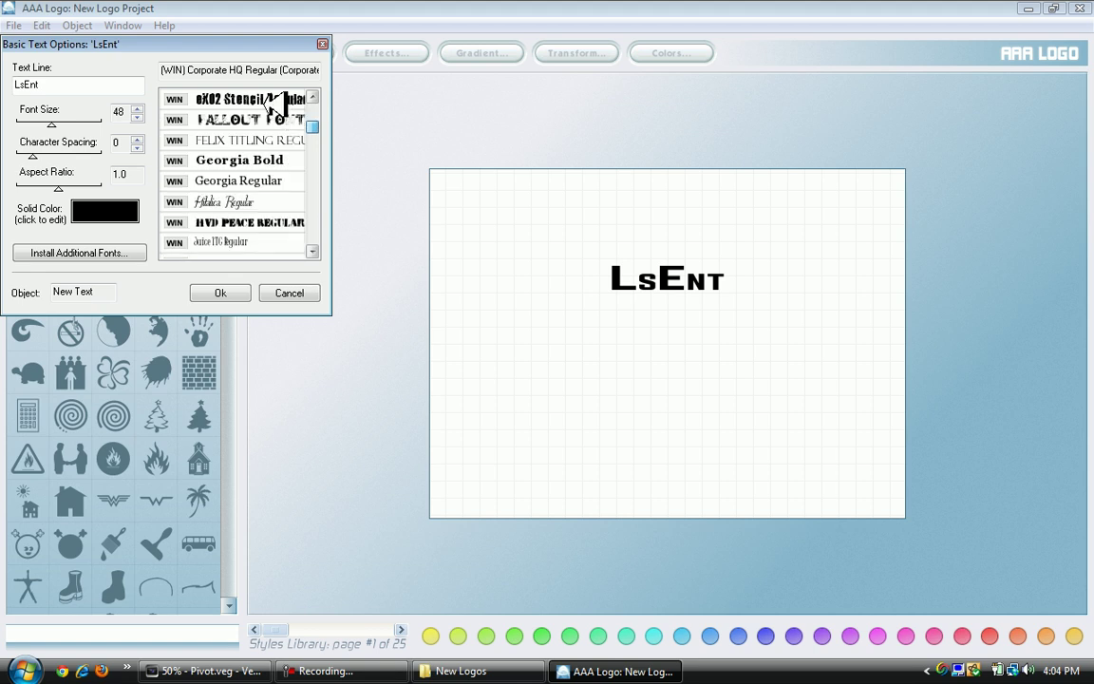
left_click(274, 118)
left_click(274, 101)
left_click(300, 161)
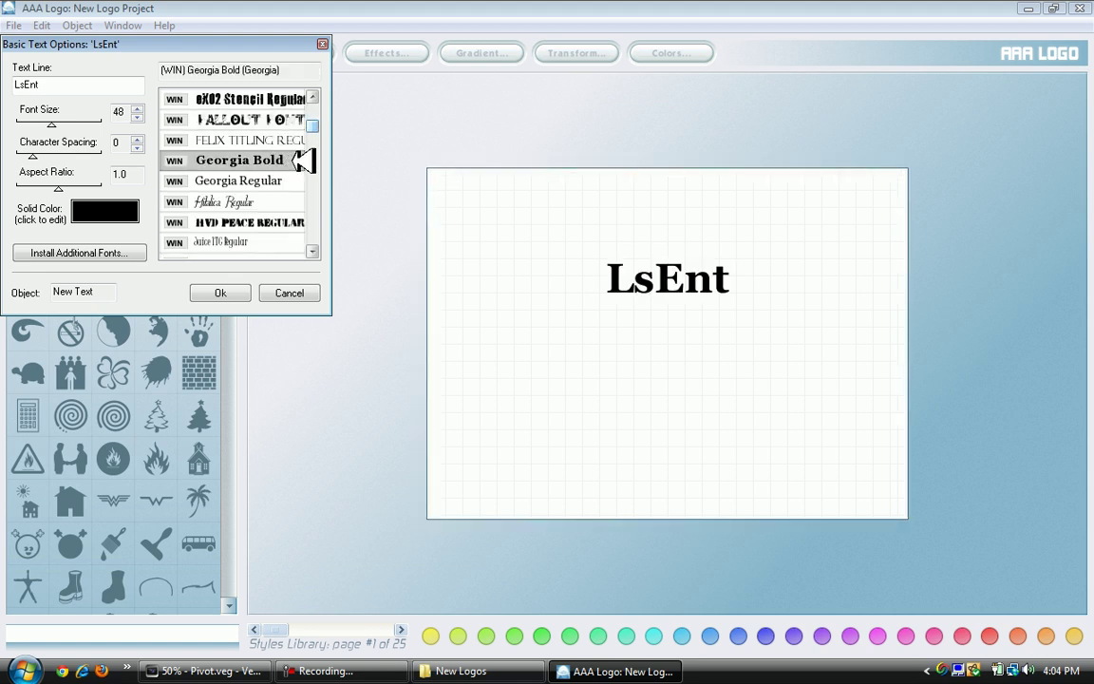
scroll(295, 123, "up", 3)
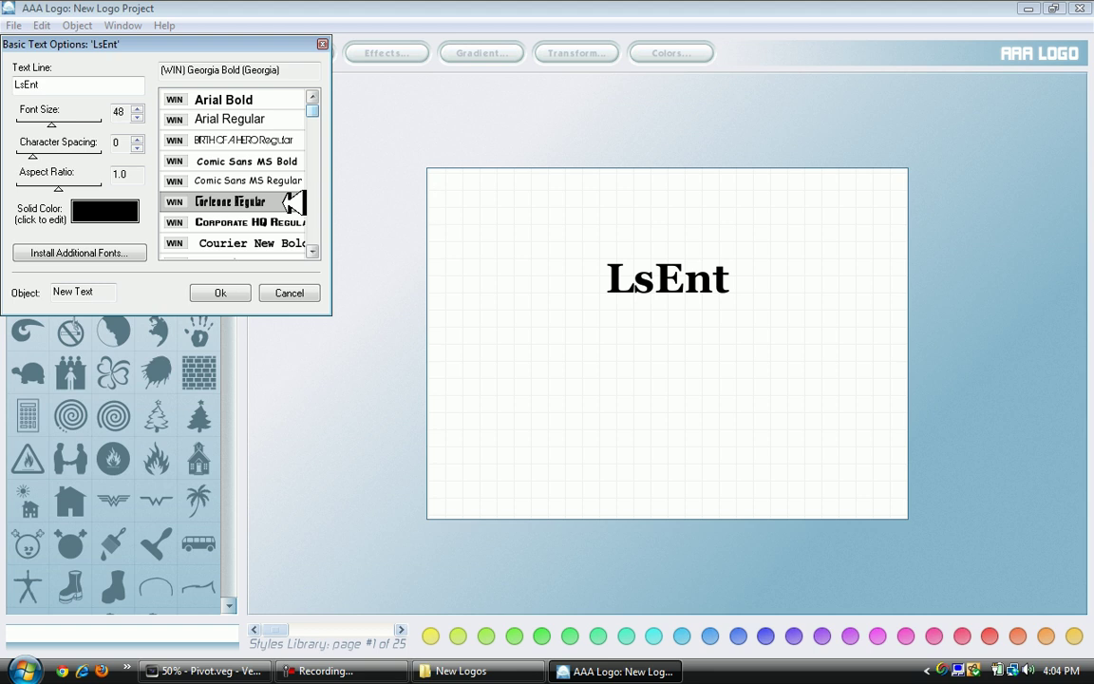
left_click(290, 202)
left_click(270, 181)
left_click(273, 201)
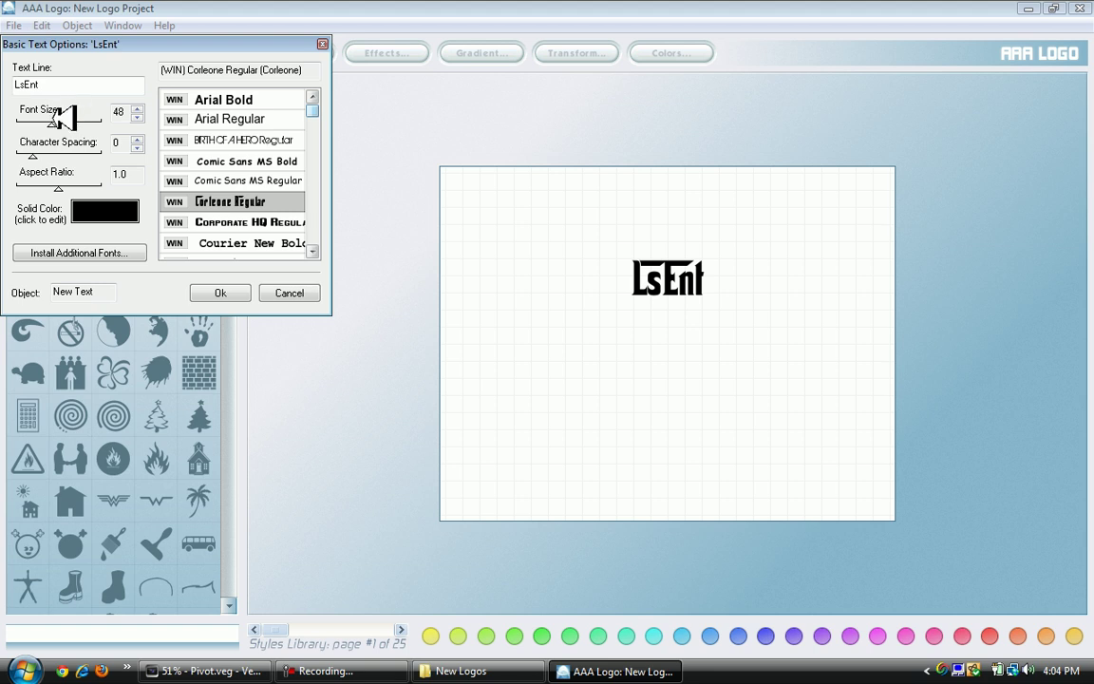
Set the LsEnt text to size 56, character spacing 4 and aspect ratio 1.2
left_click_drag(65, 120, 55, 201)
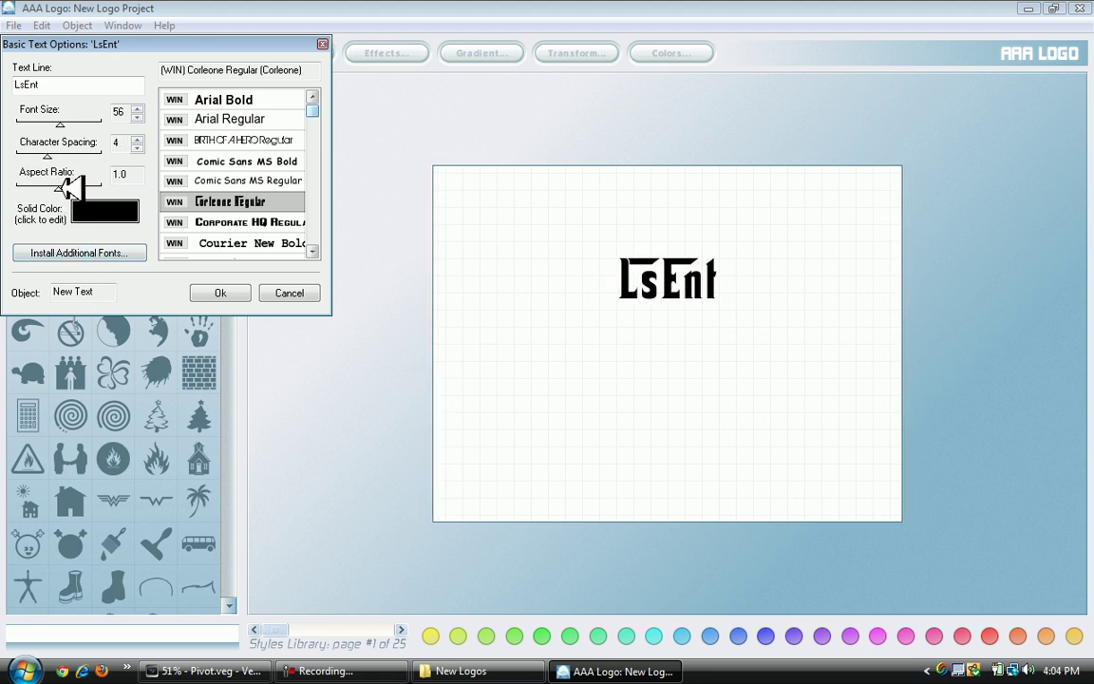
mouse_move(72, 187)
left_mouse_down()
mouse_move(133, 186)
mouse_move(27, 190)
mouse_move(53, 201)
mouse_move(23, 192)
mouse_move(146, 182)
mouse_move(67, 190)
mouse_move(80, 192)
left_mouse_up()
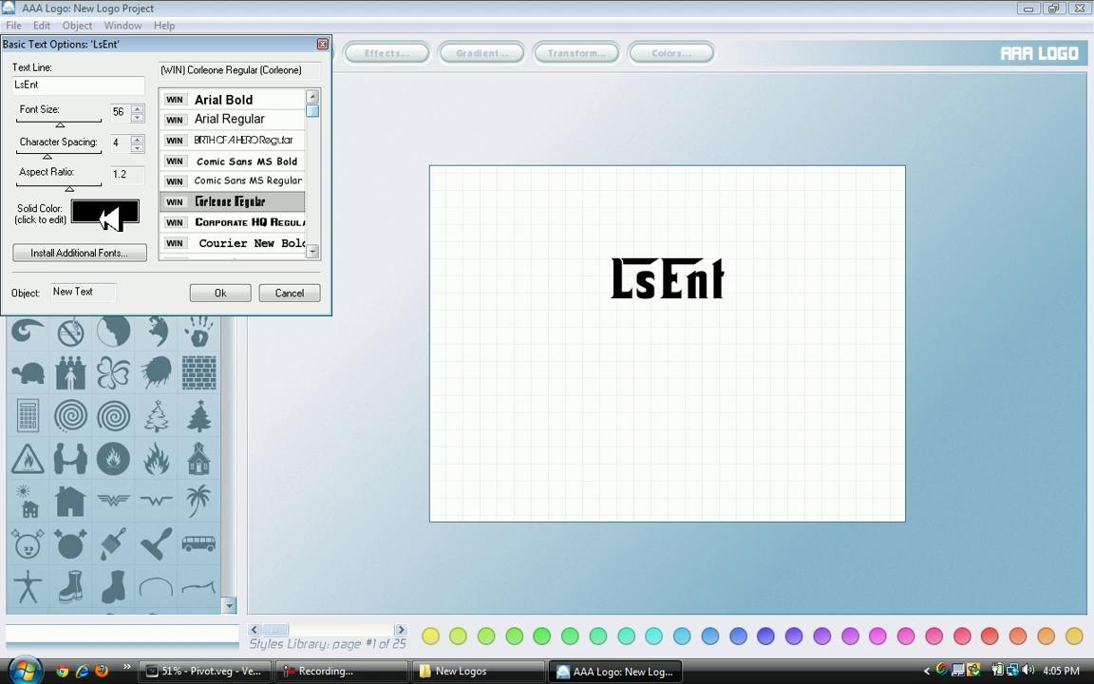
left_click(102, 216)
Try several swatches, then colour the LsEnt text tan at R199 G157 B115
left_click_drag(90, 185, 10, 8)
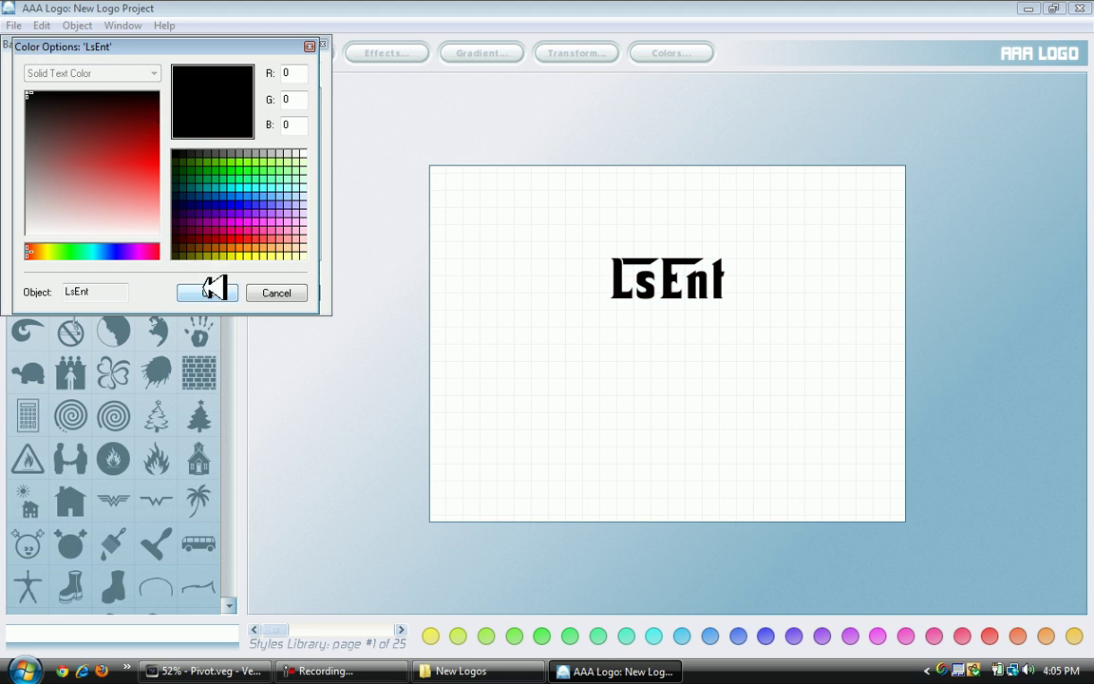
left_click(250, 189)
left_click(243, 171)
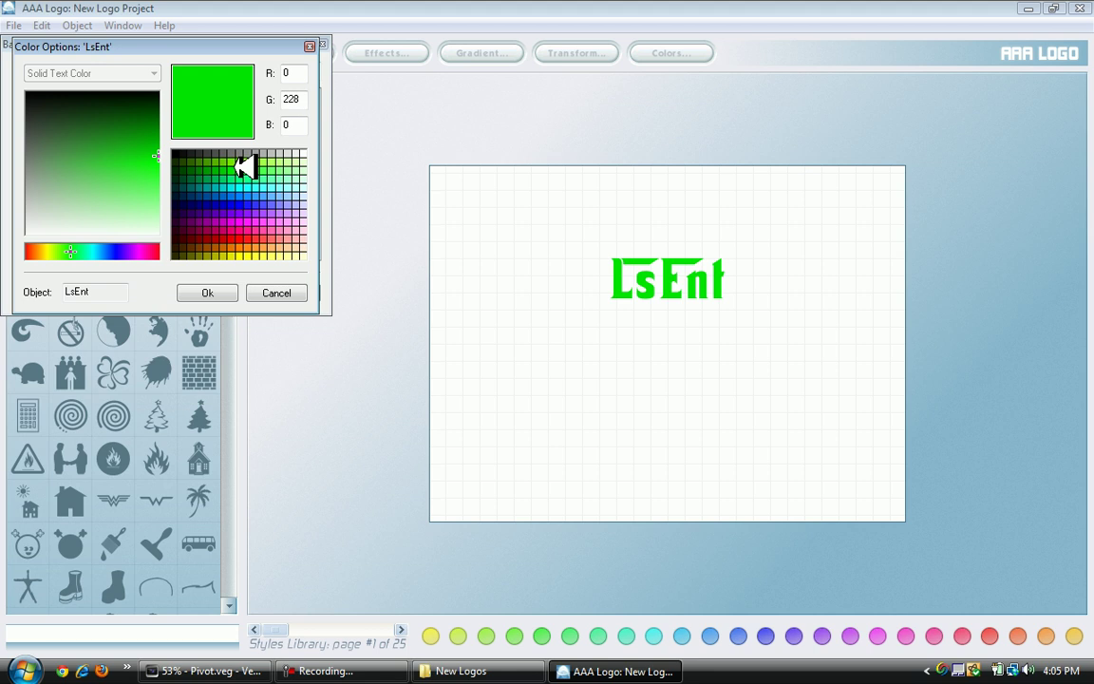
left_click(238, 235)
left_click(228, 245)
left_click(220, 238)
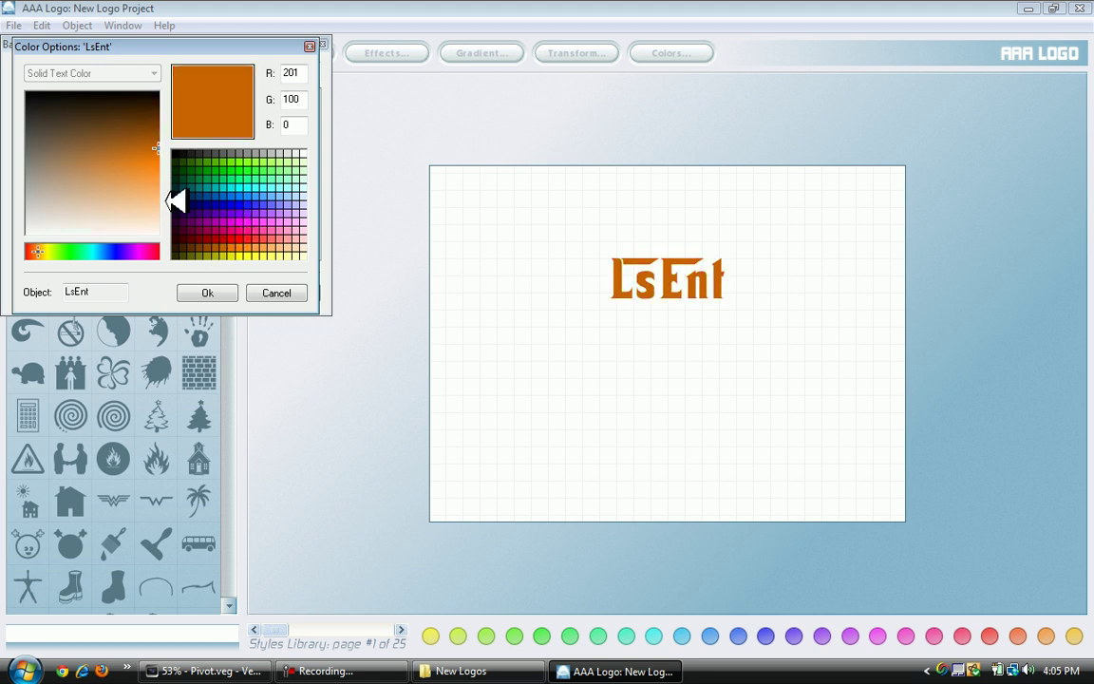
left_click(129, 186)
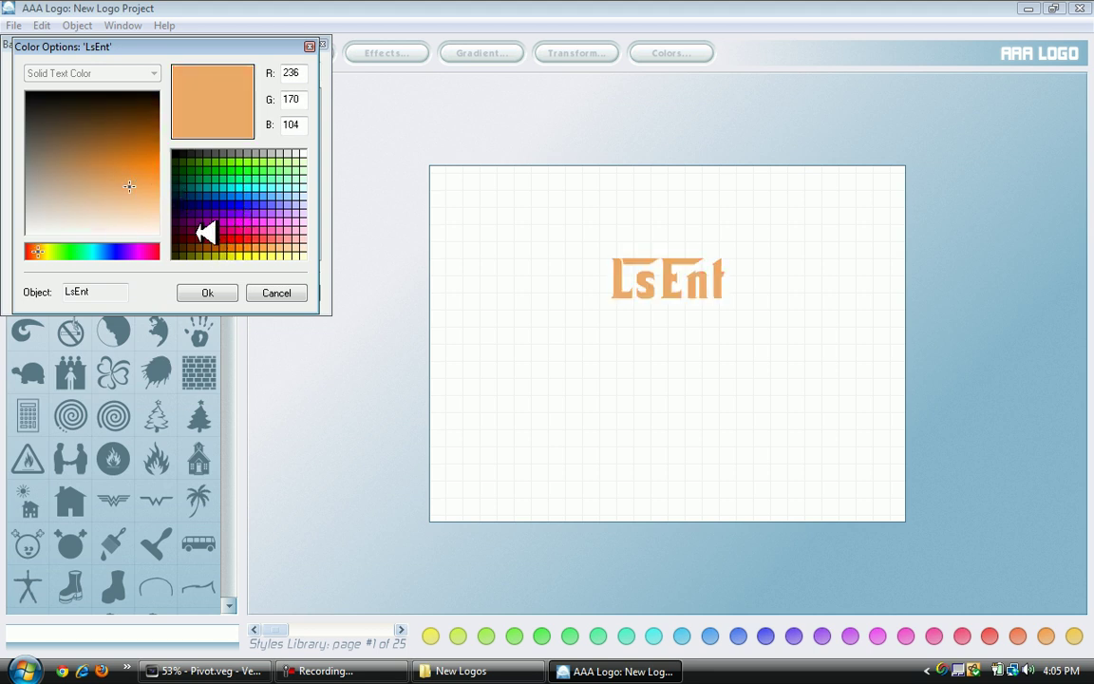
left_click(156, 133)
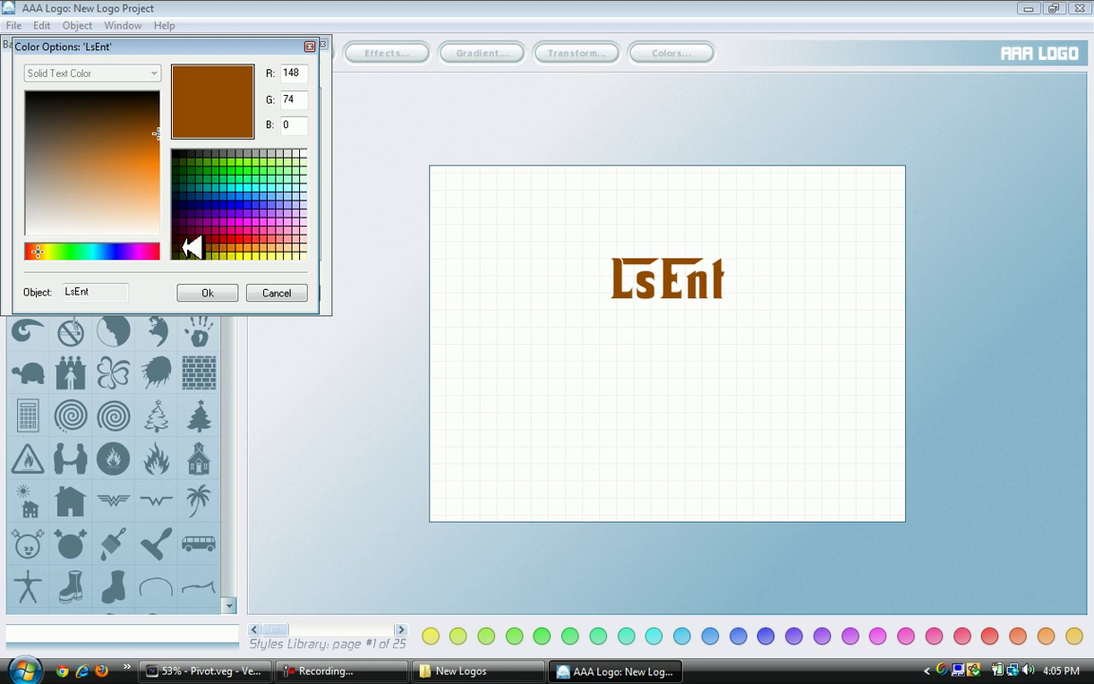
left_click(190, 246)
left_click_drag(149, 142, 79, 176)
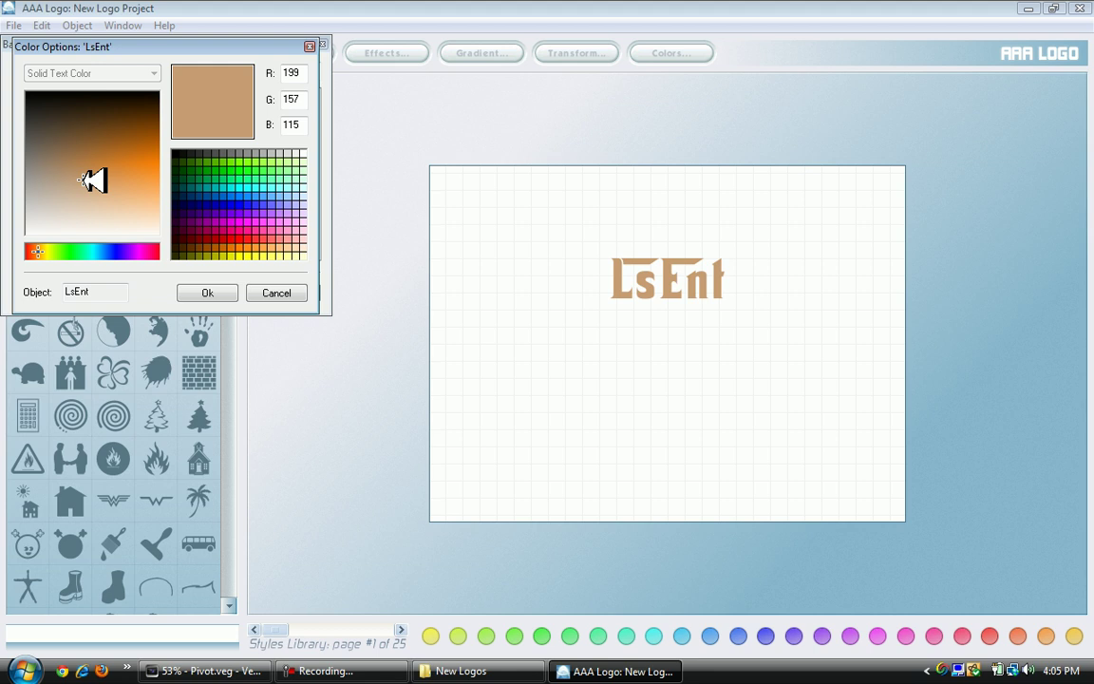
left_click(208, 293)
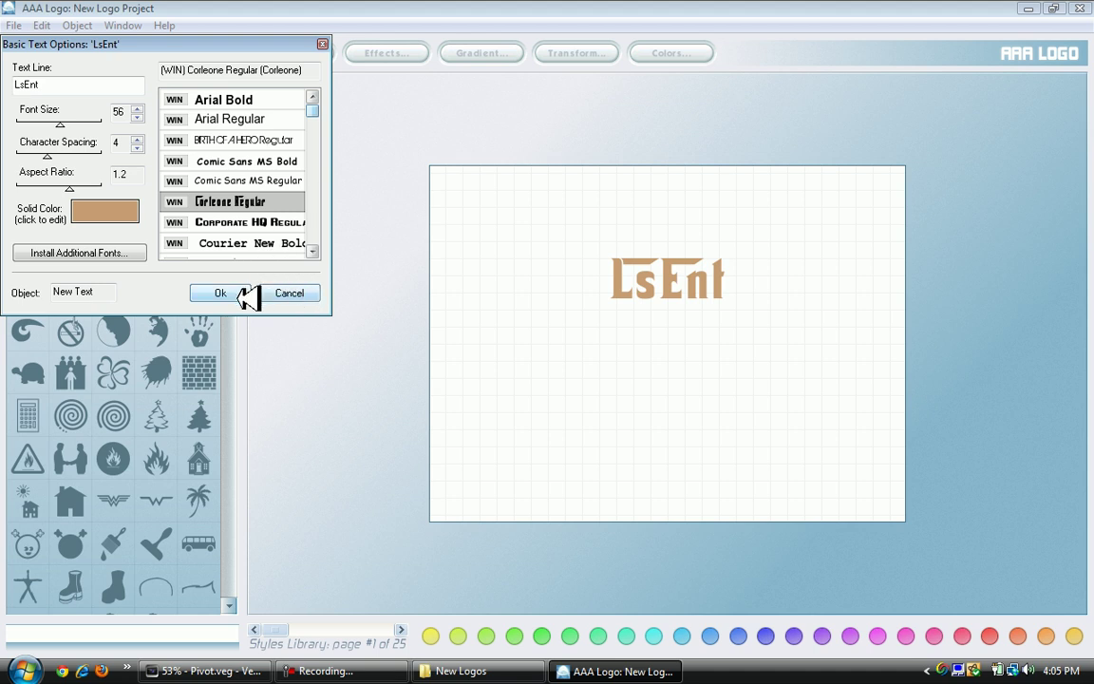
Confirm the Basic Text Options and zoom in on the tan LsEnt wordmark
left_click(221, 292)
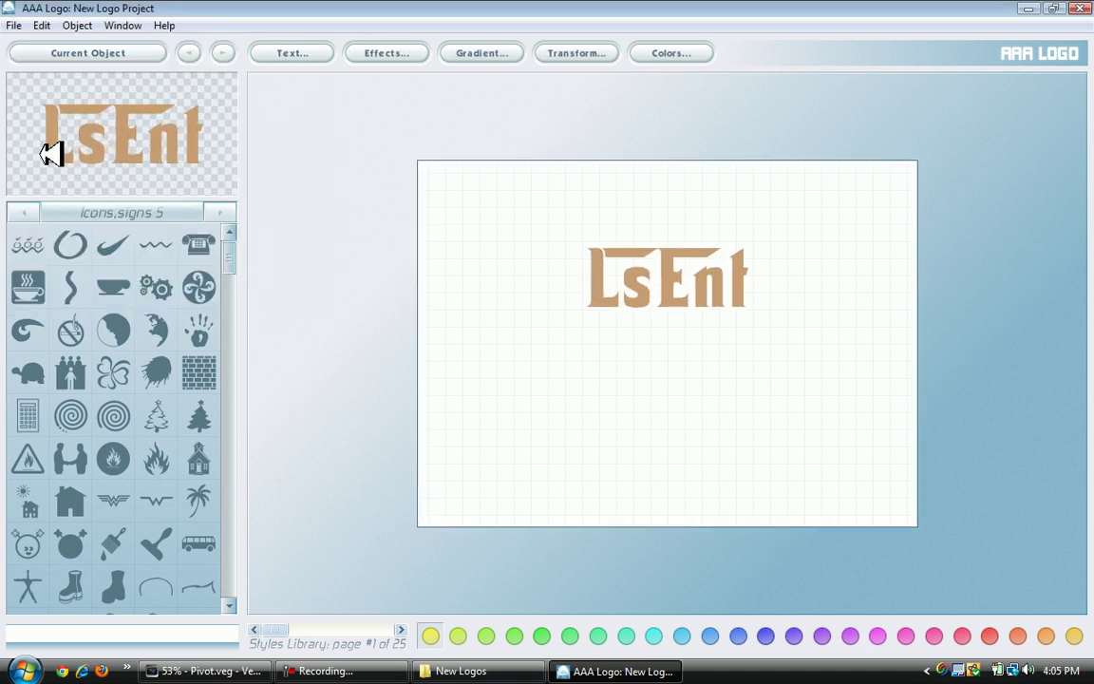
scroll(51, 154, "up", 5)
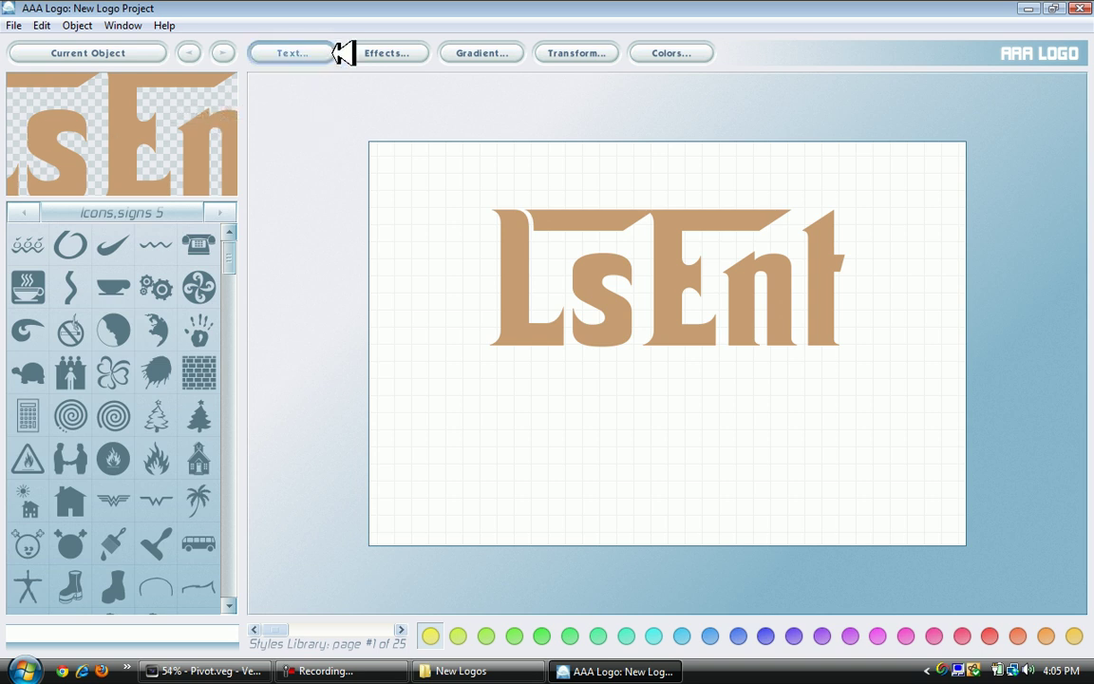
Enable an outline and a black, fully opaque drop shadow at angle 10, distance 6
left_click(384, 53)
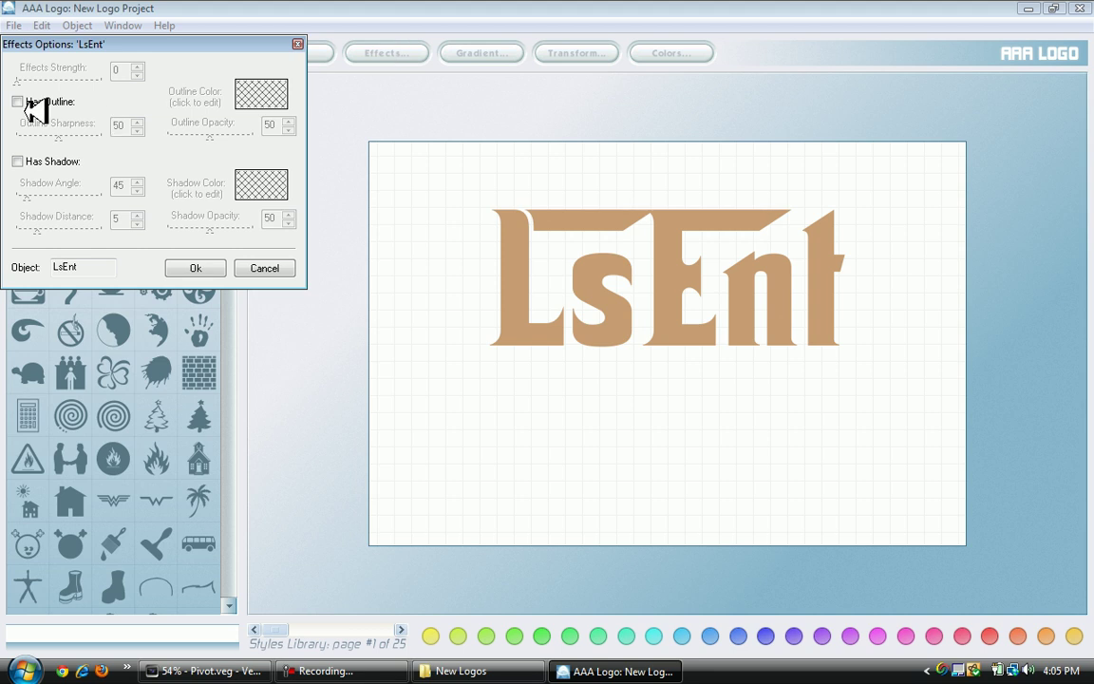
left_click(18, 102)
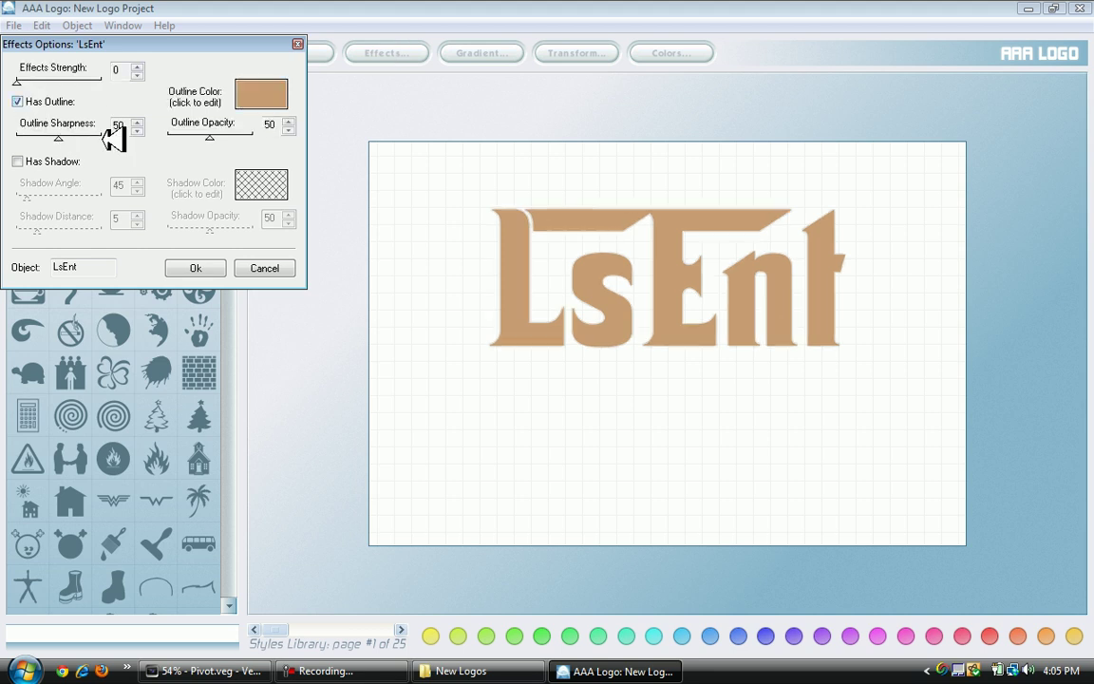
left_click(19, 162)
left_click(262, 184)
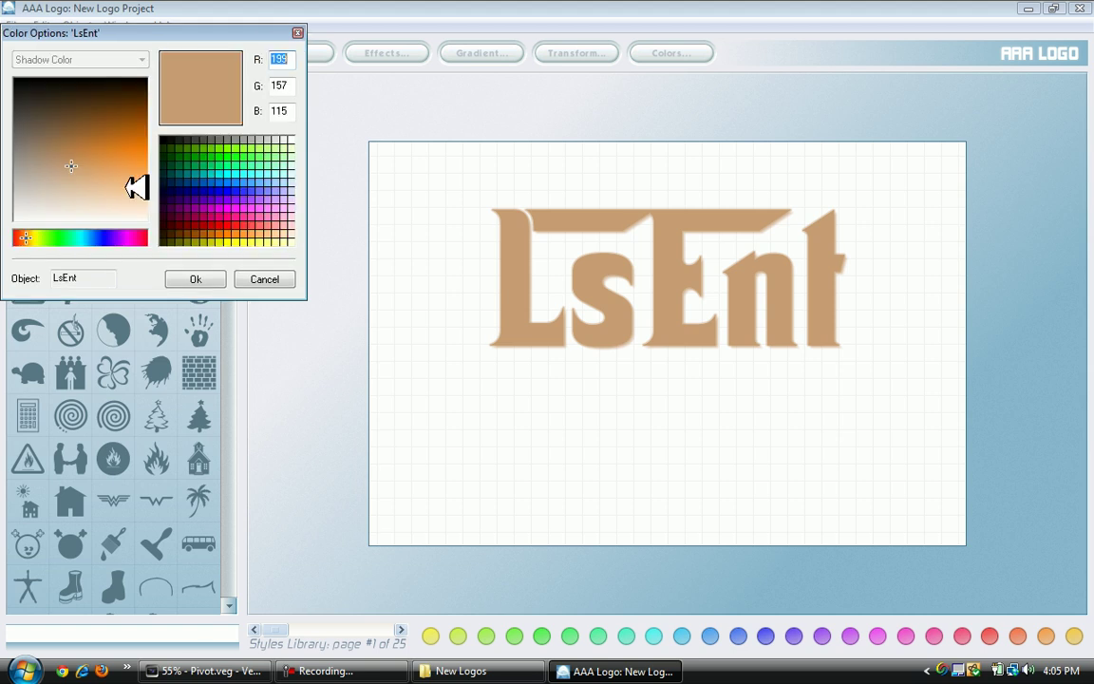
left_click_drag(136, 187, 181, 31)
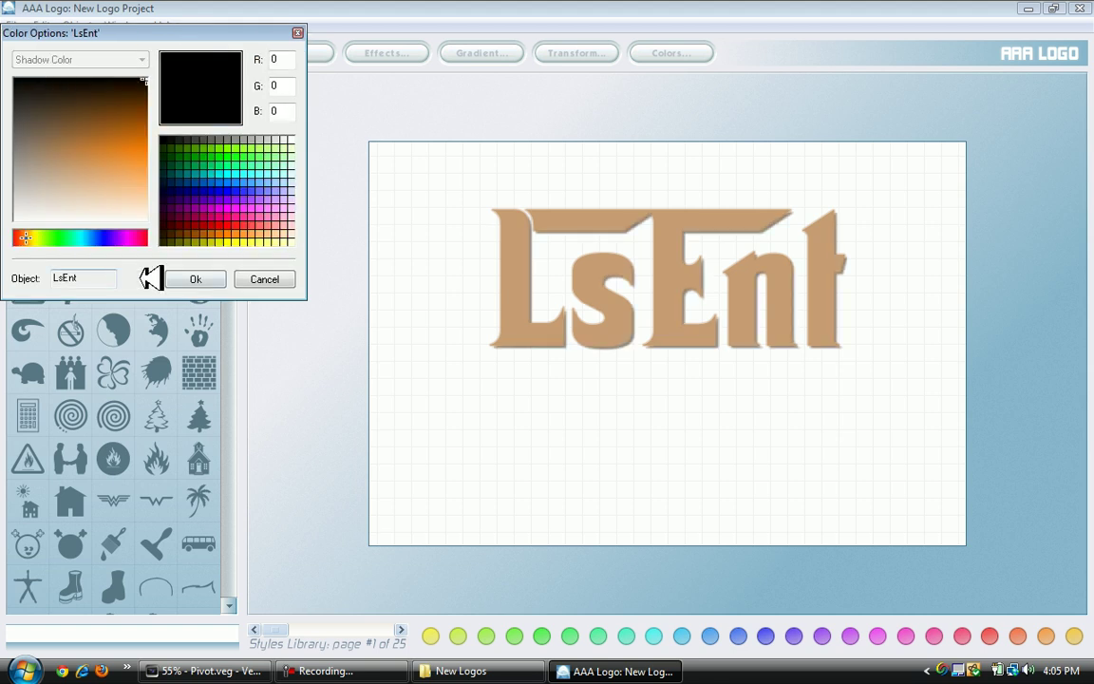
left_click(195, 279)
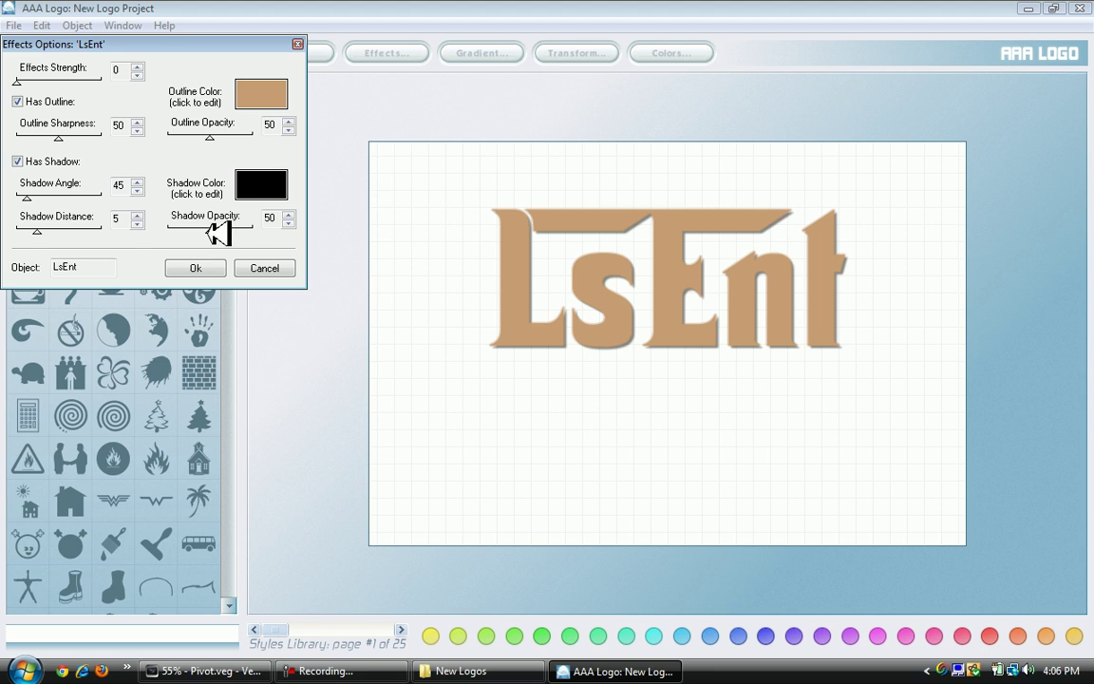
left_click_drag(217, 231, 285, 225)
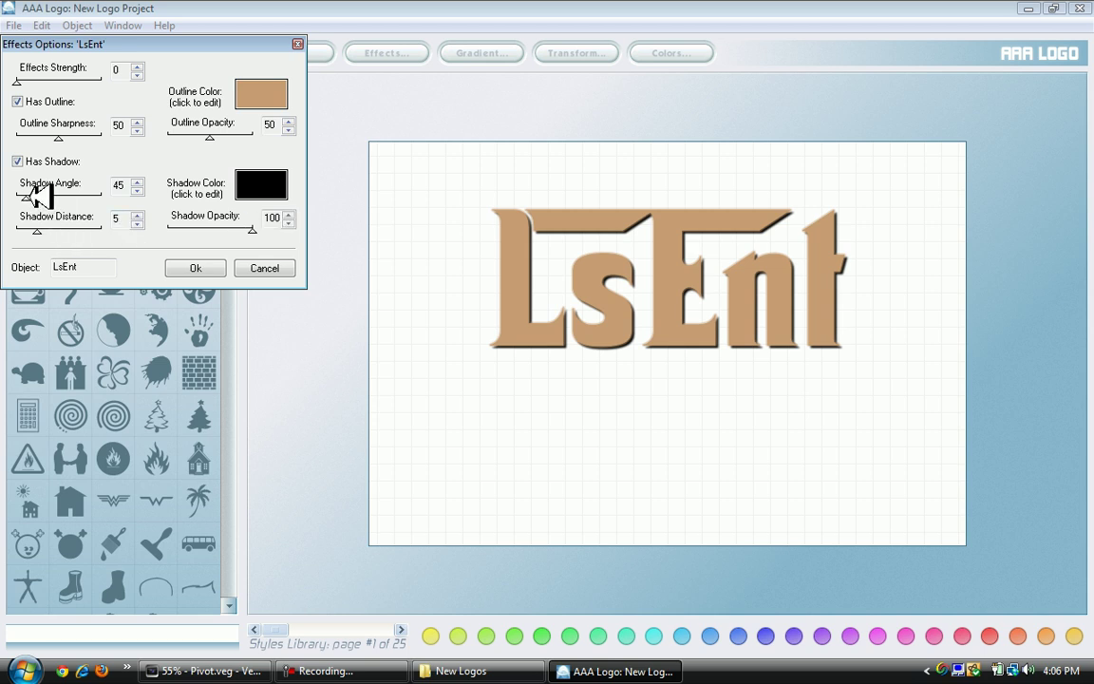
mouse_move(38, 194)
left_mouse_down()
mouse_move(55, 194)
mouse_move(31, 214)
left_mouse_up()
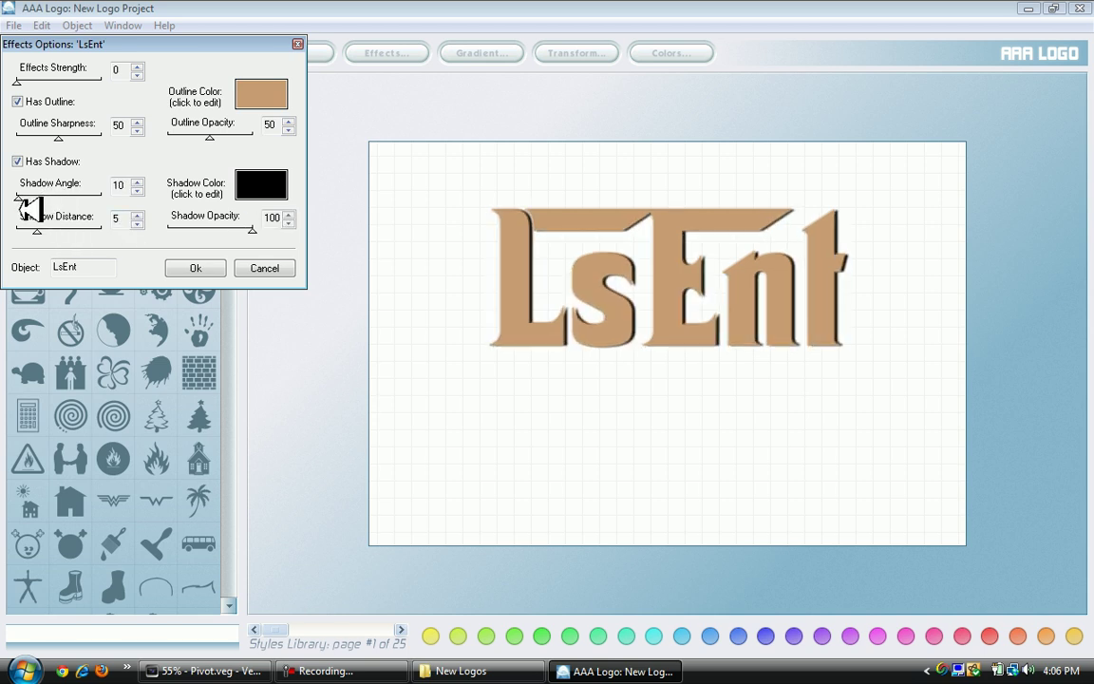
left_click(136, 214)
left_click(137, 213)
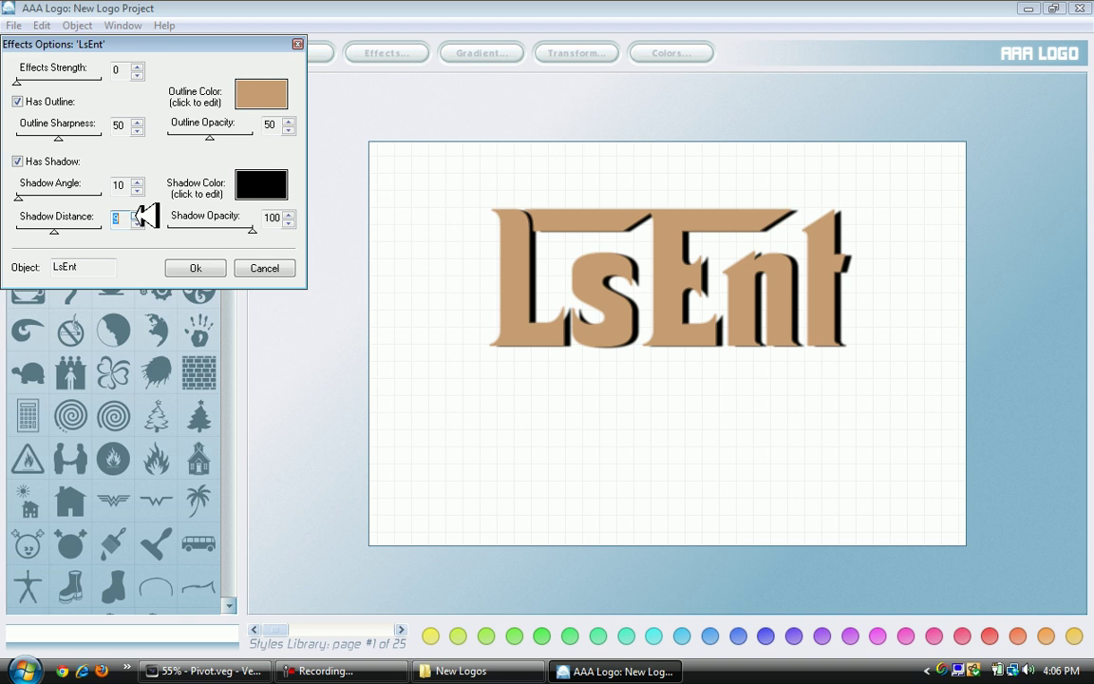
left_click(137, 222)
left_click(137, 223)
left_click(137, 222)
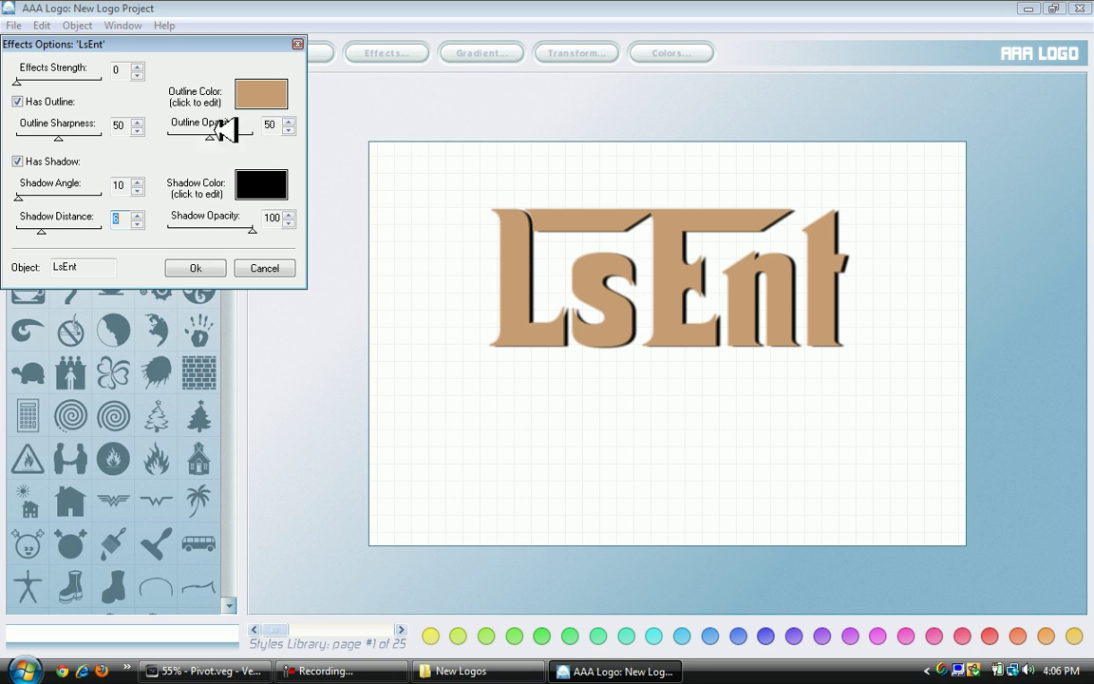
Make the outline black at 100% opacity and apply the effects
left_click(256, 100)
mouse_move(53, 174)
left_mouse_down()
mouse_move(56, 203)
mouse_move(16, 259)
mouse_move(90, 163)
mouse_move(66, 12)
left_mouse_up()
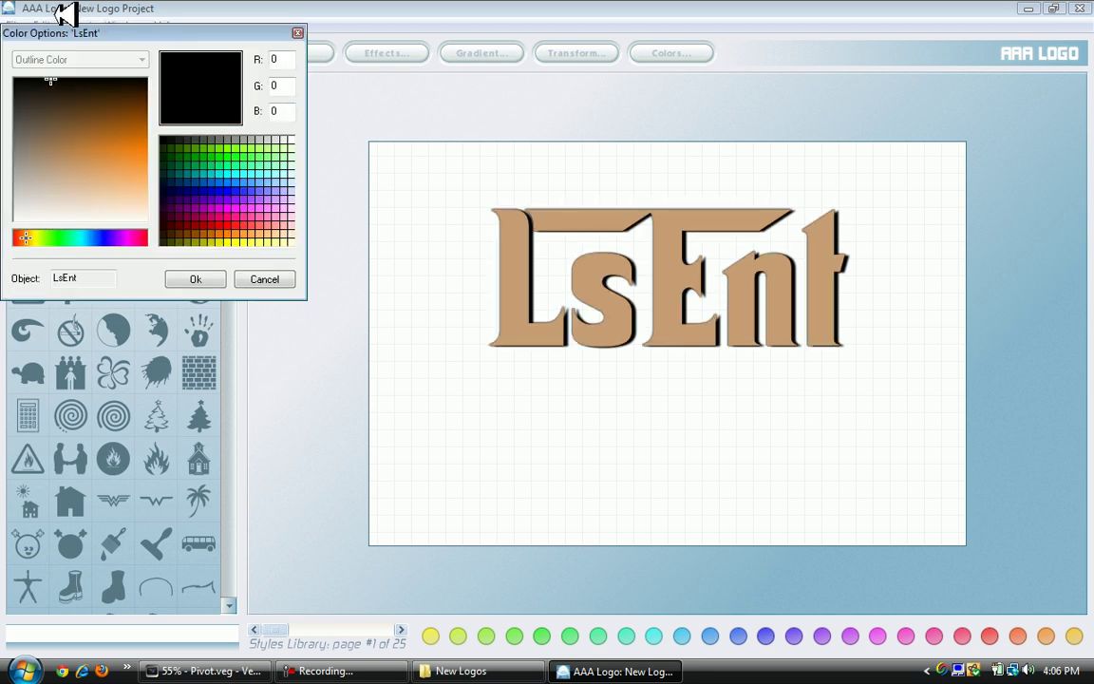
left_click(195, 278)
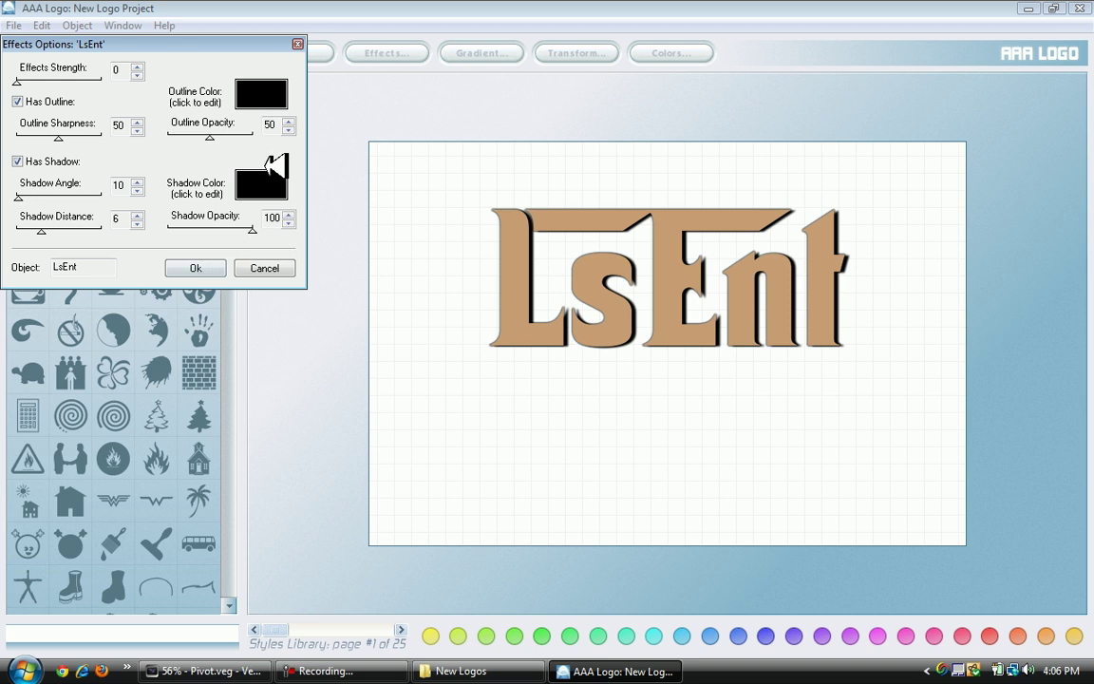
left_click_drag(218, 135, 317, 144)
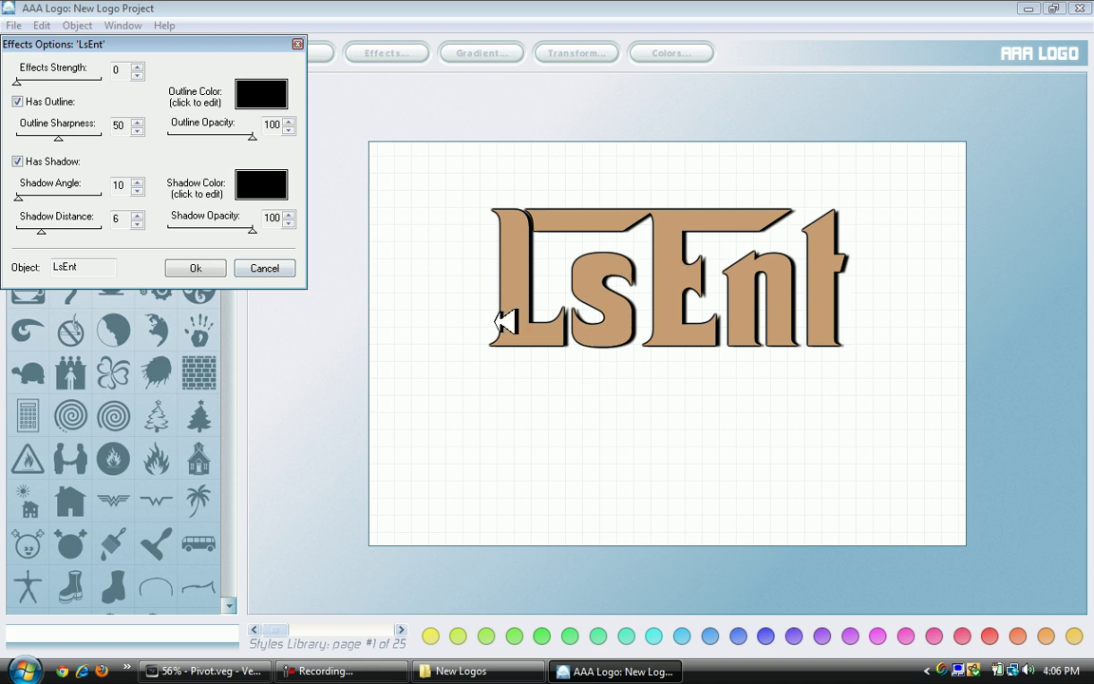
left_click(200, 268)
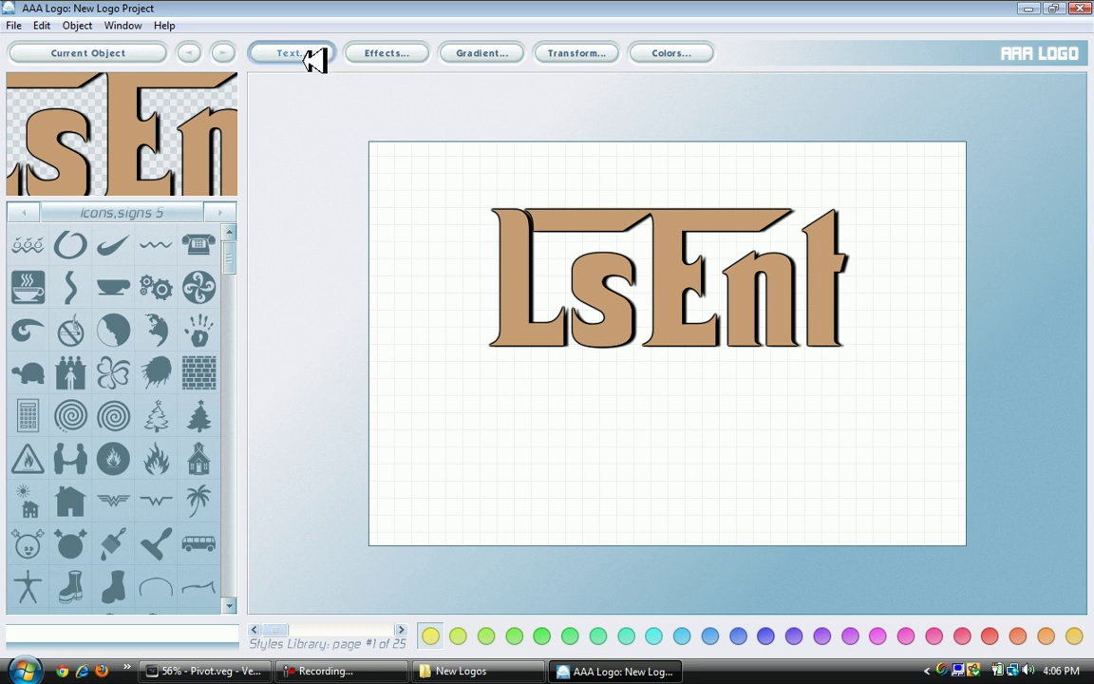
Experiment with a white gradient overlay, then switch it off to keep LsEnt solid tan
left_click(479, 49)
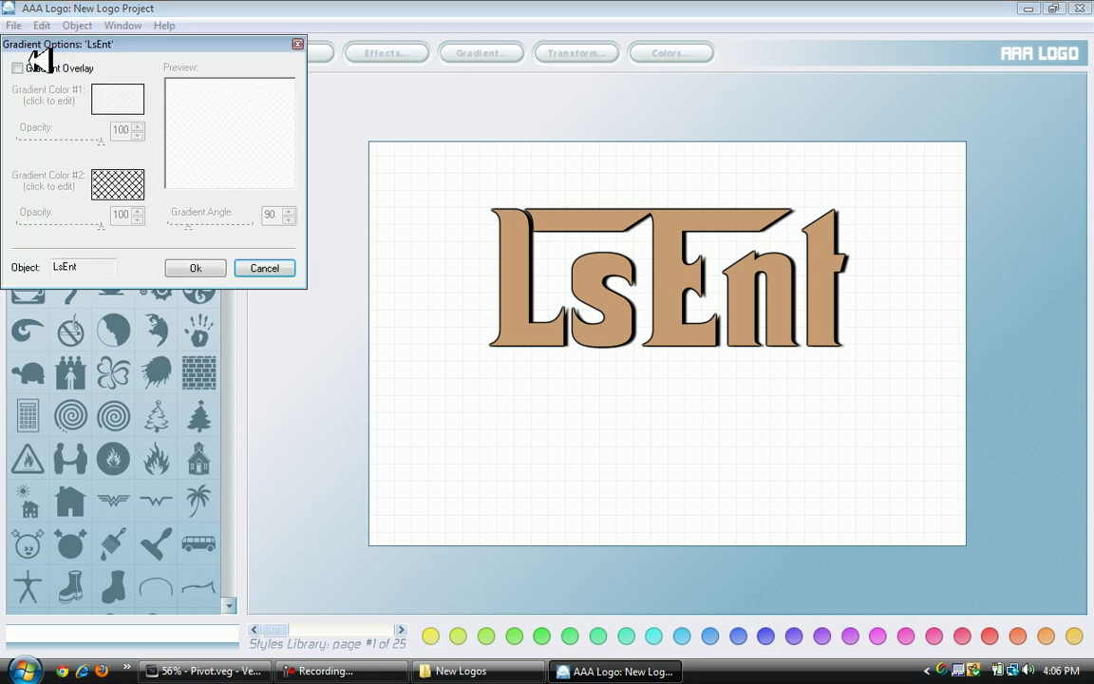
left_click(18, 68)
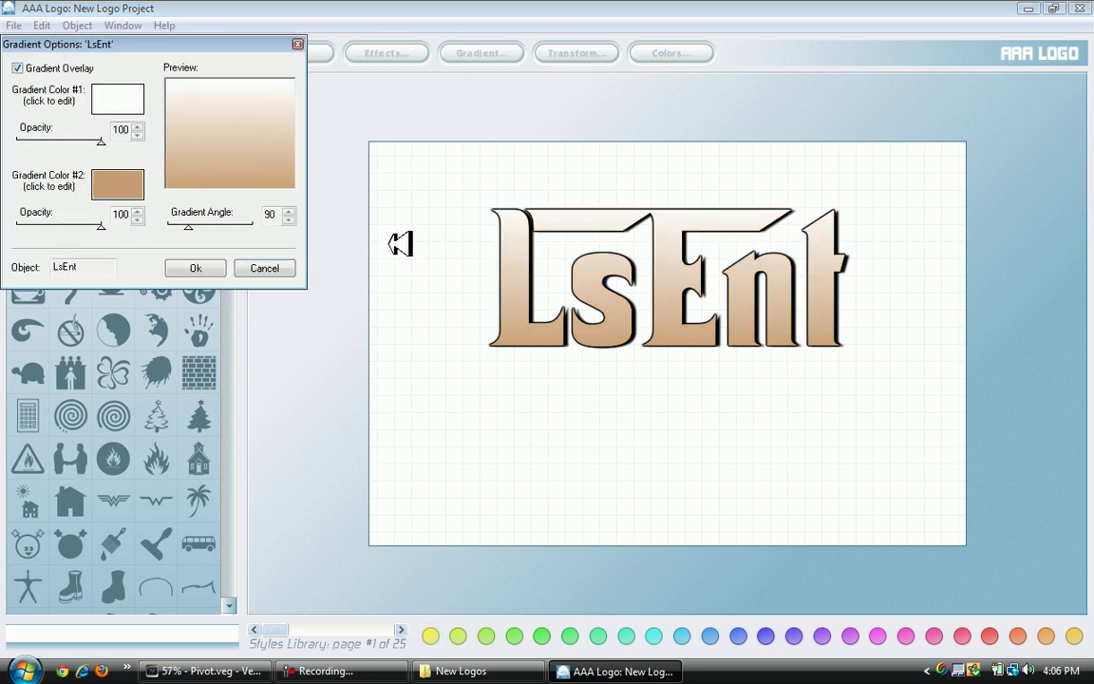
left_click(112, 101)
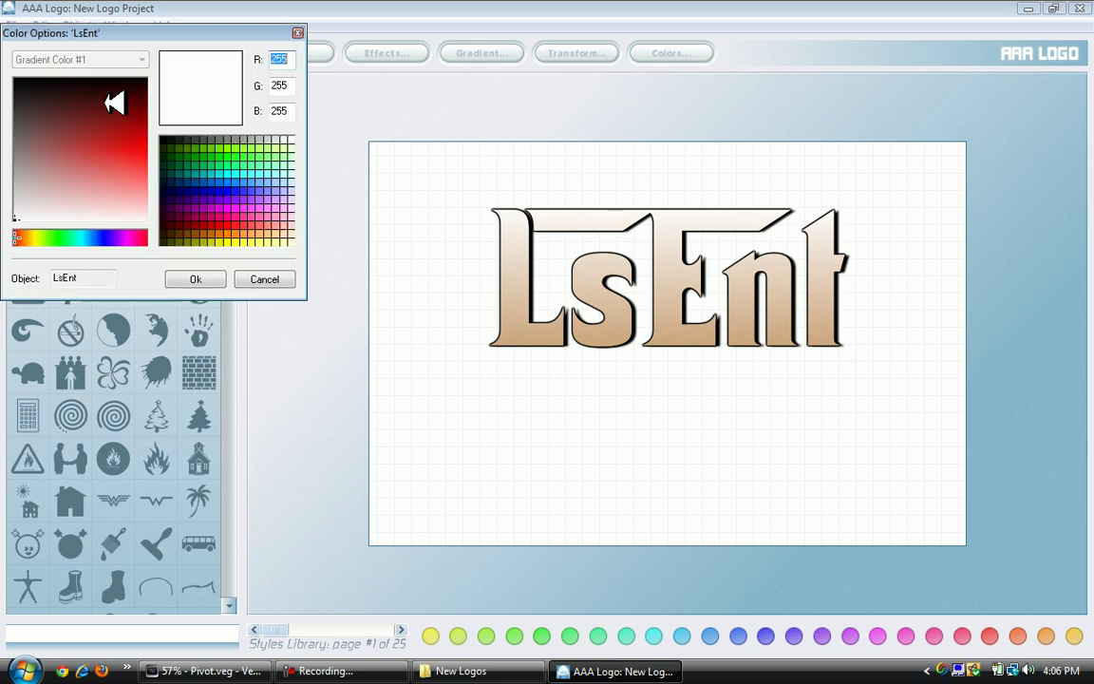
left_click_drag(112, 100, 44, 66)
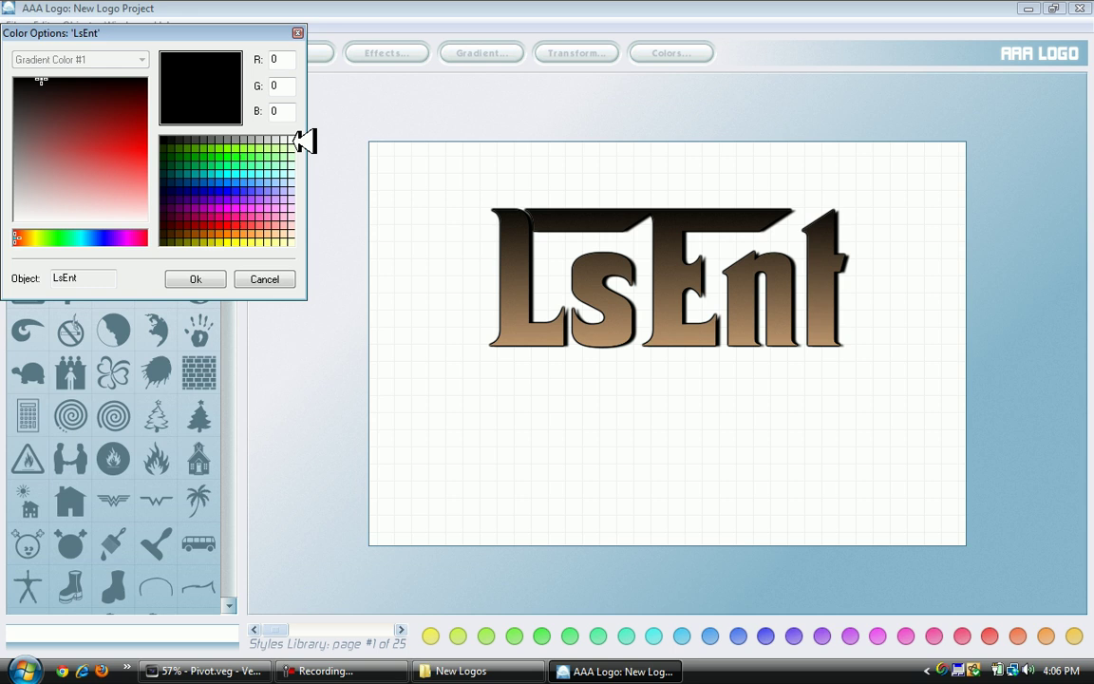
left_click(288, 139)
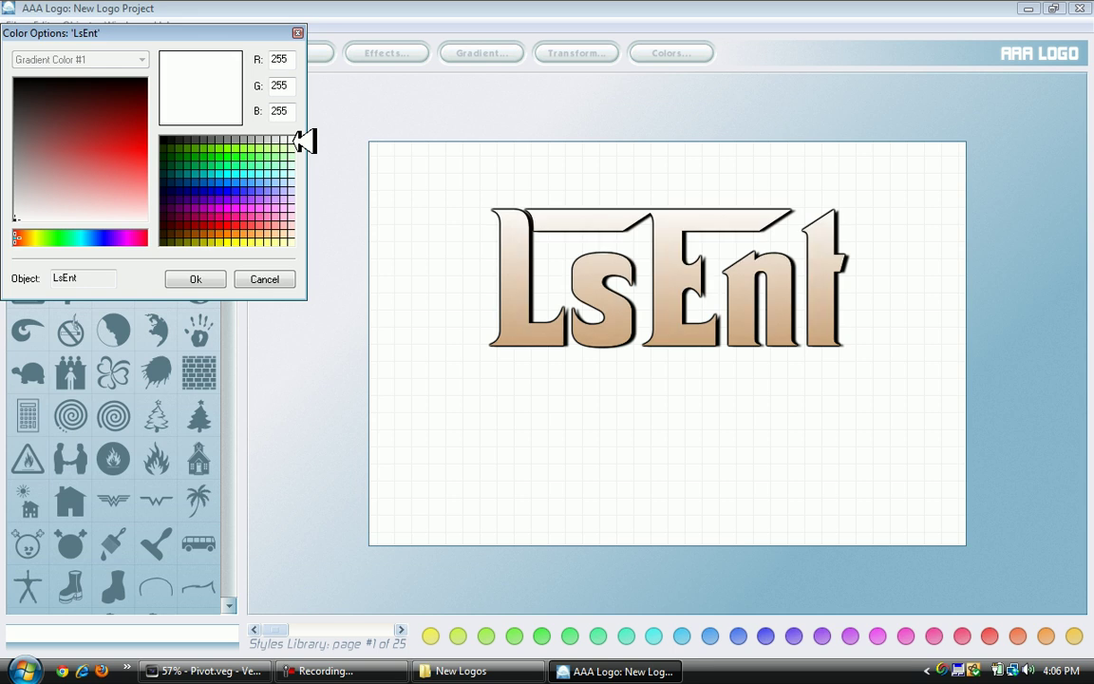
left_click(194, 277)
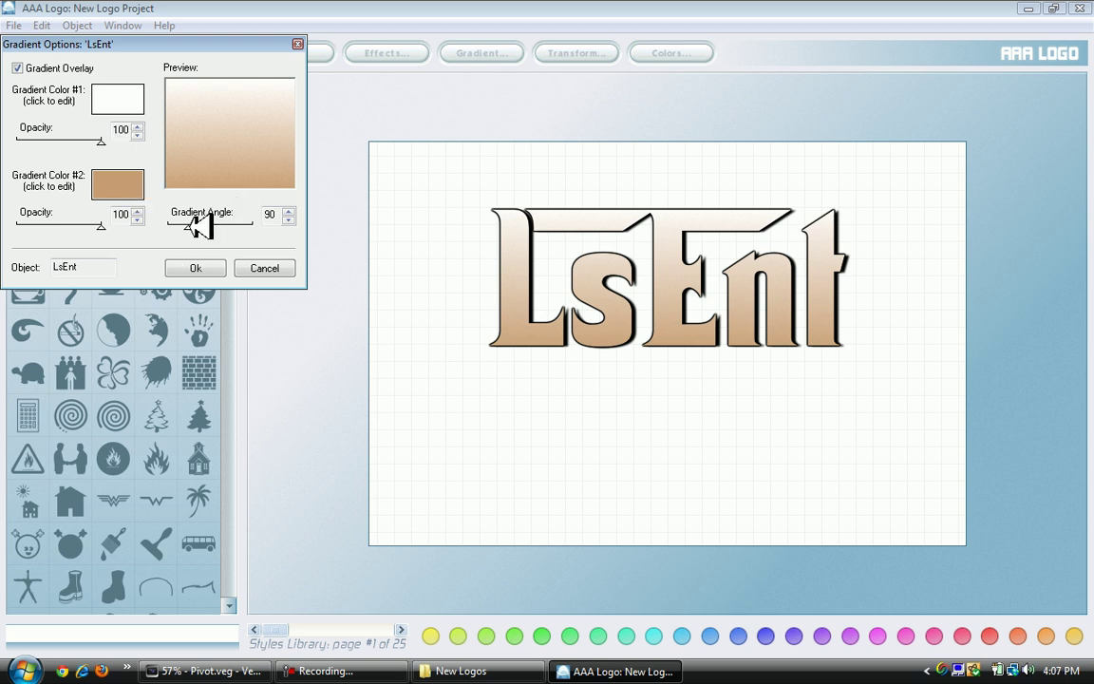
left_click_drag(194, 225, 102, 225)
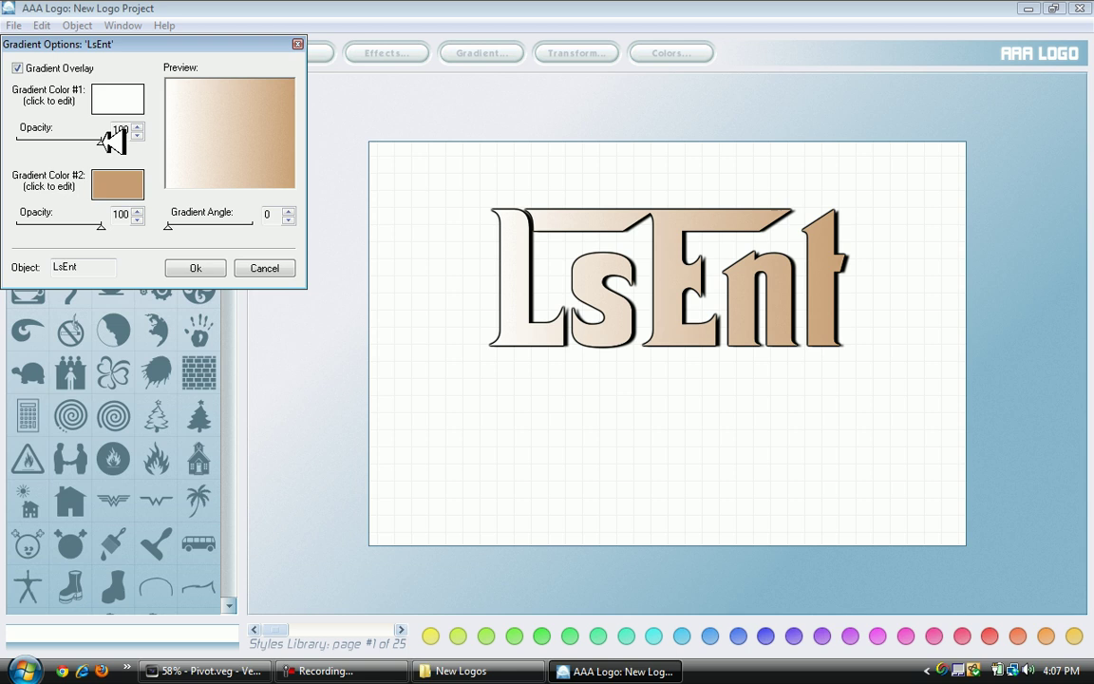
left_click_drag(107, 139, 117, 244)
left_click(21, 67)
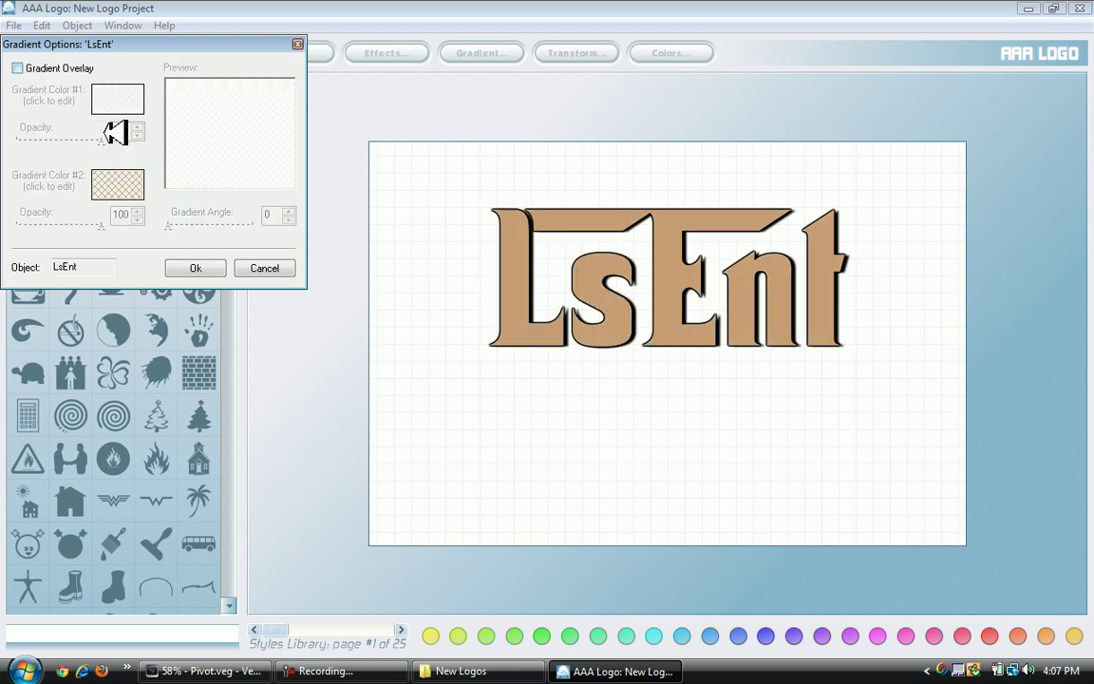
left_click(192, 267)
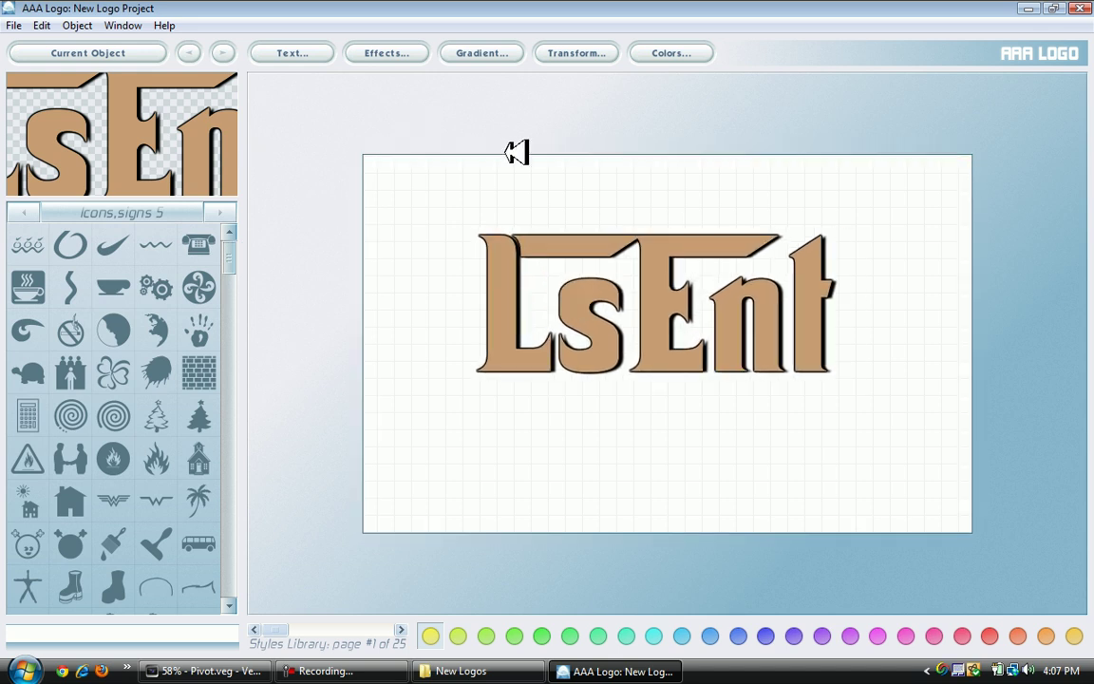
Enable Transform Object and Bend Object for the LsEnt text
left_click(566, 55)
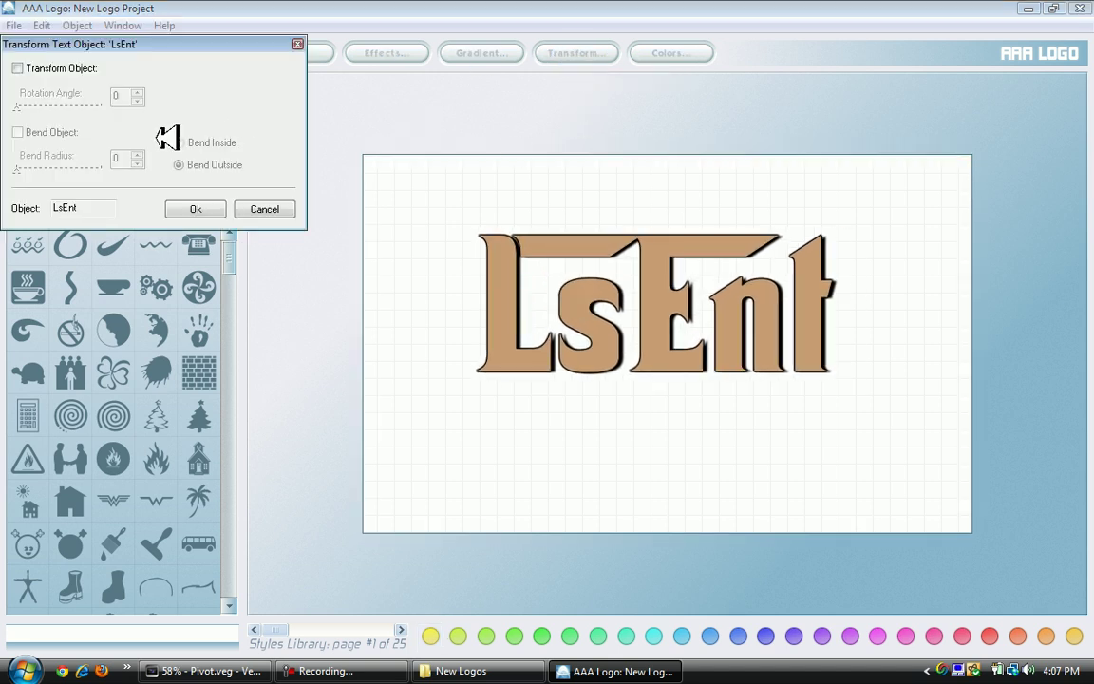
left_click(21, 69)
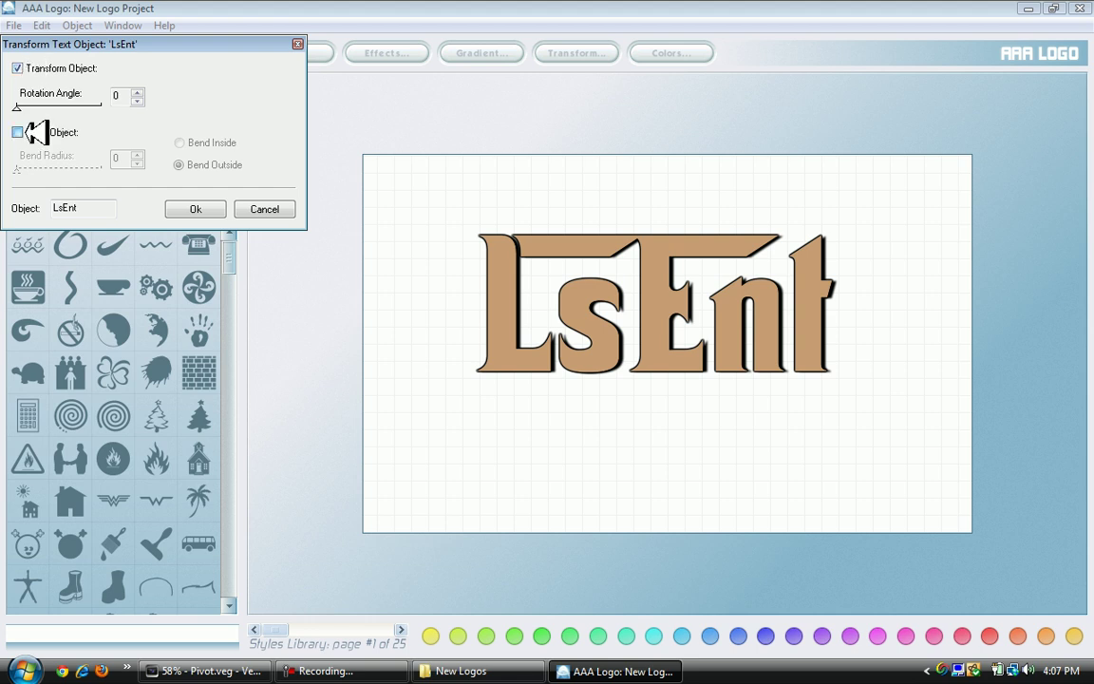
left_click(28, 132)
left_click(18, 68)
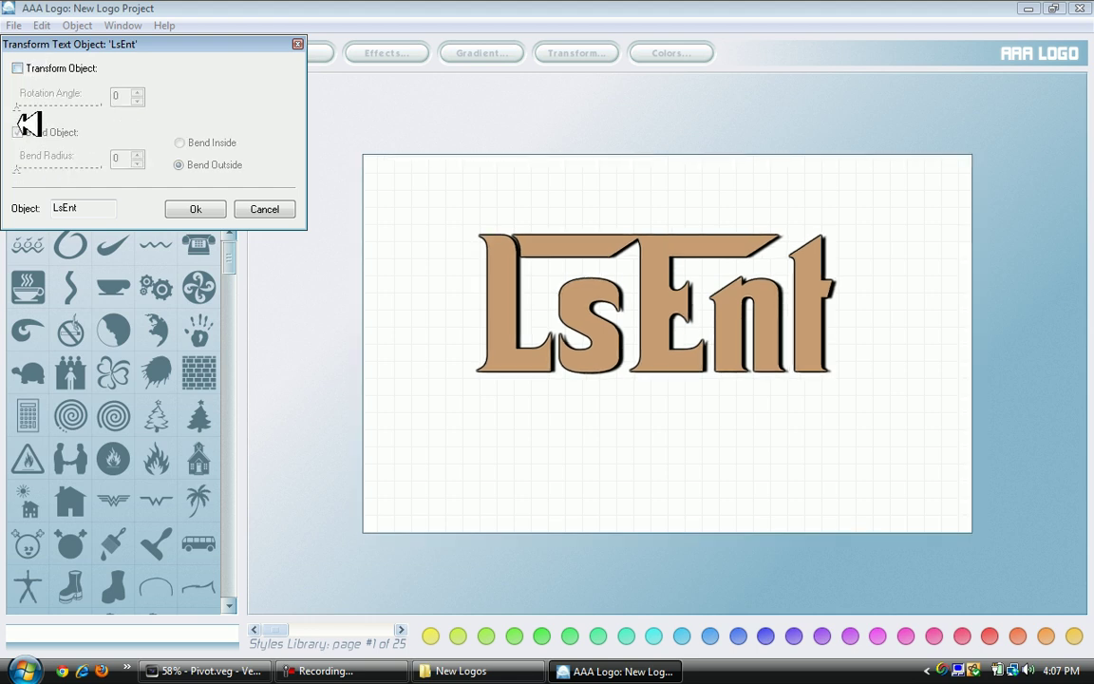
left_click(17, 68)
left_click(29, 132)
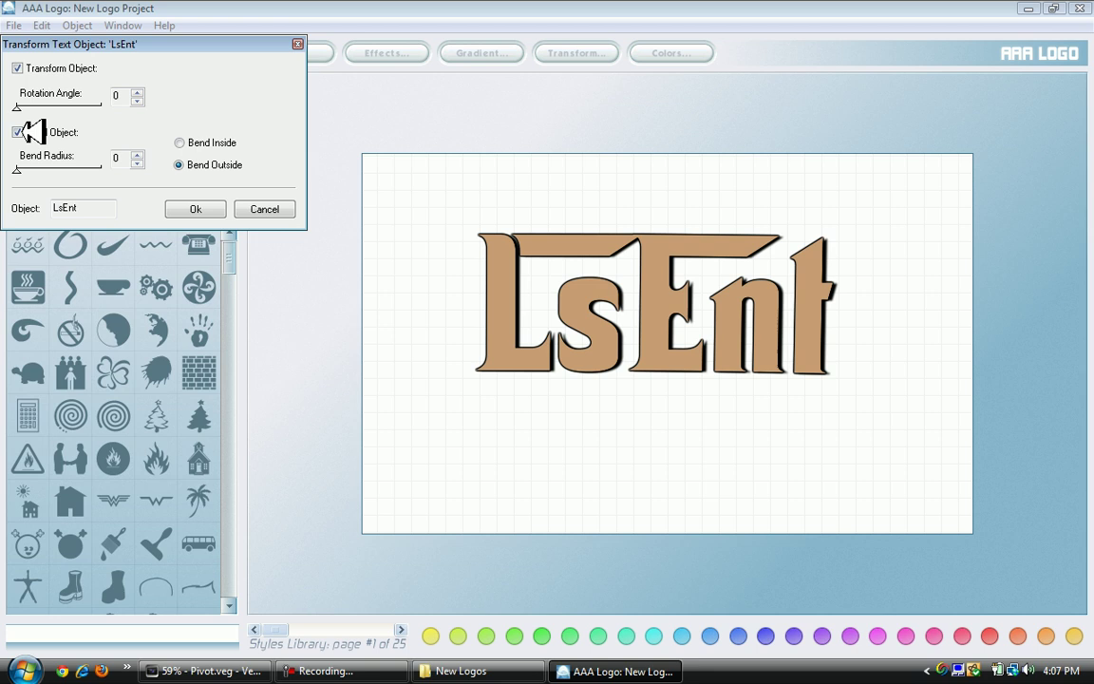
left_click(23, 69)
left_click(22, 68)
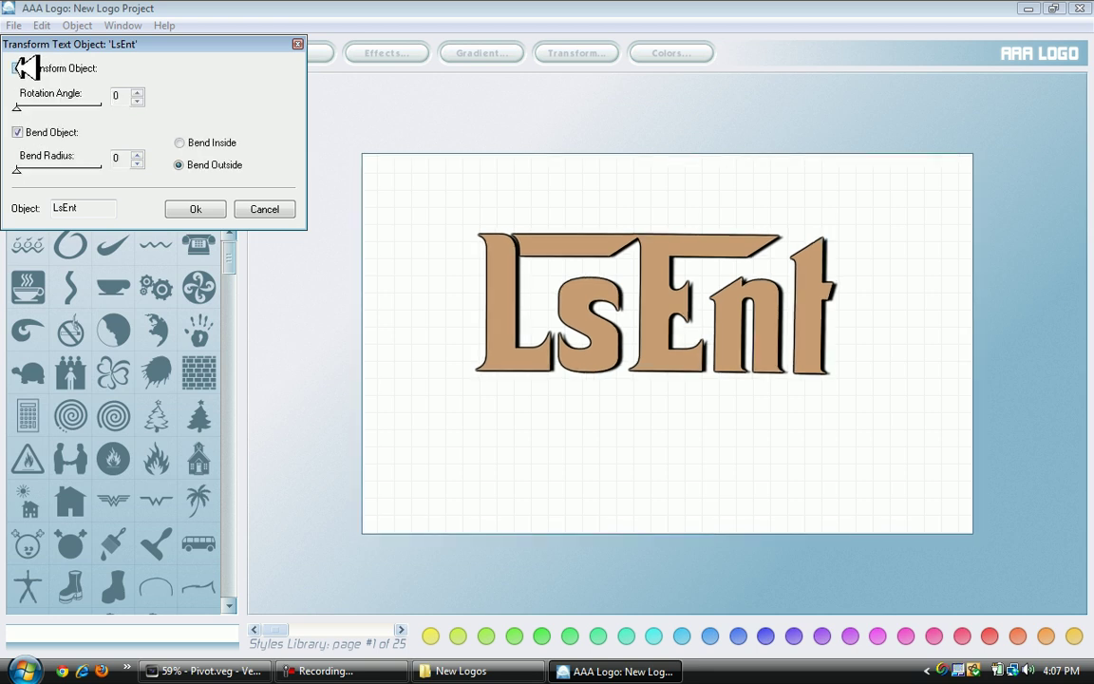
left_click(23, 68)
left_click(22, 69)
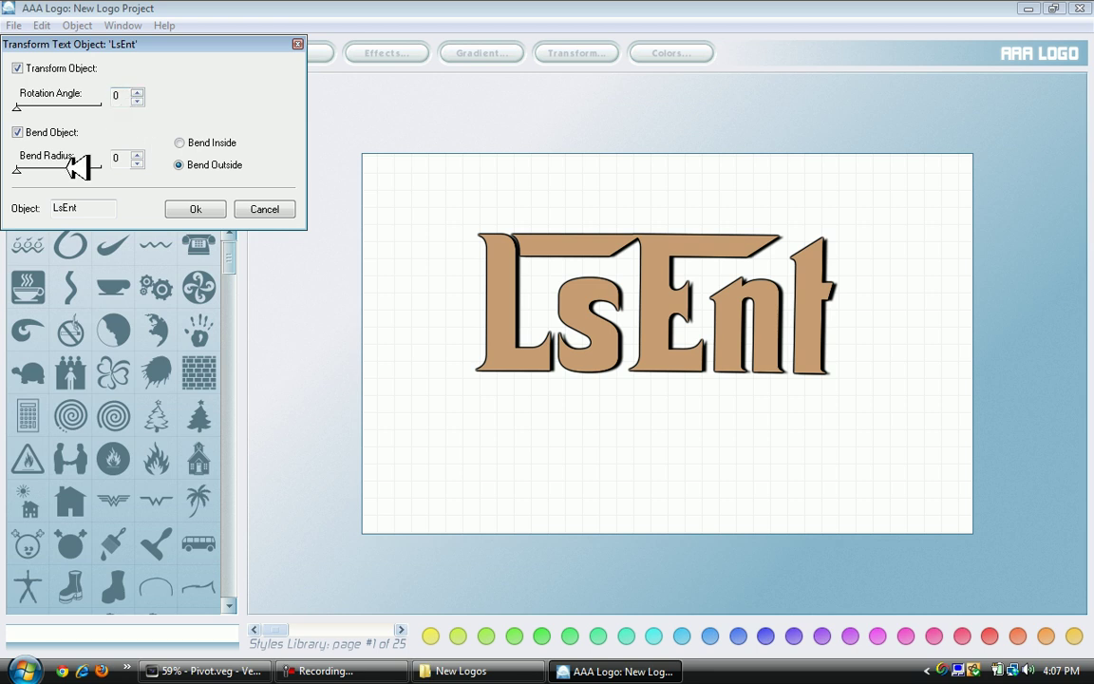
Bend LsEnt outside at radius 37, rotate it 21°, and move it toward the canvas top
left_click(182, 142)
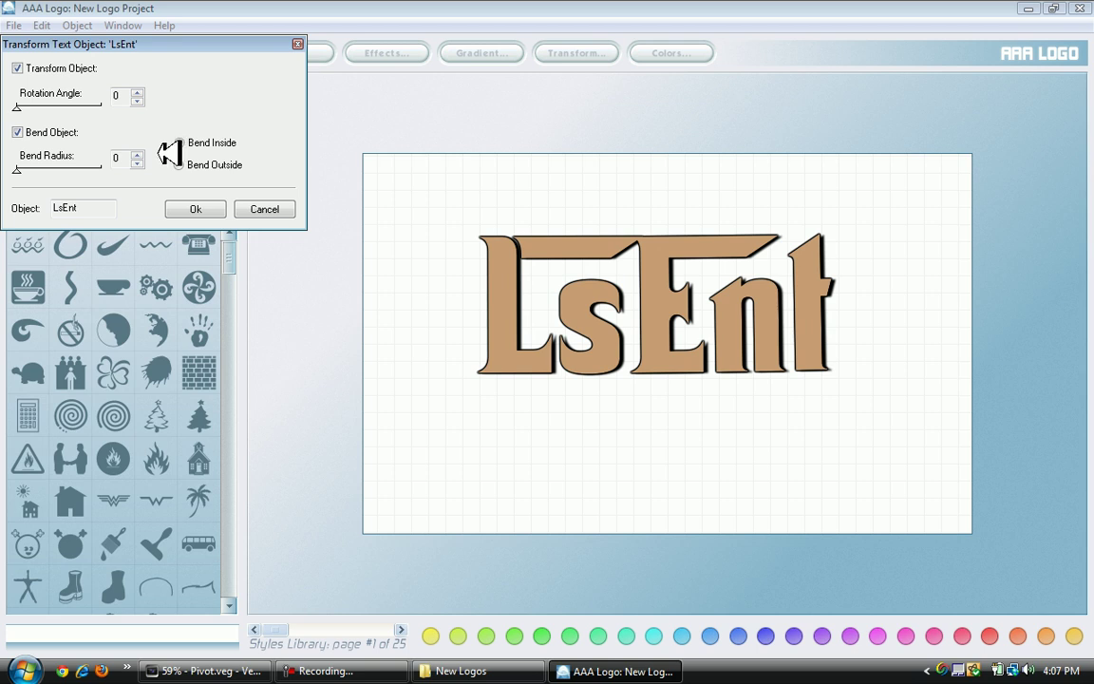
left_click_drag(19, 167, 50, 168)
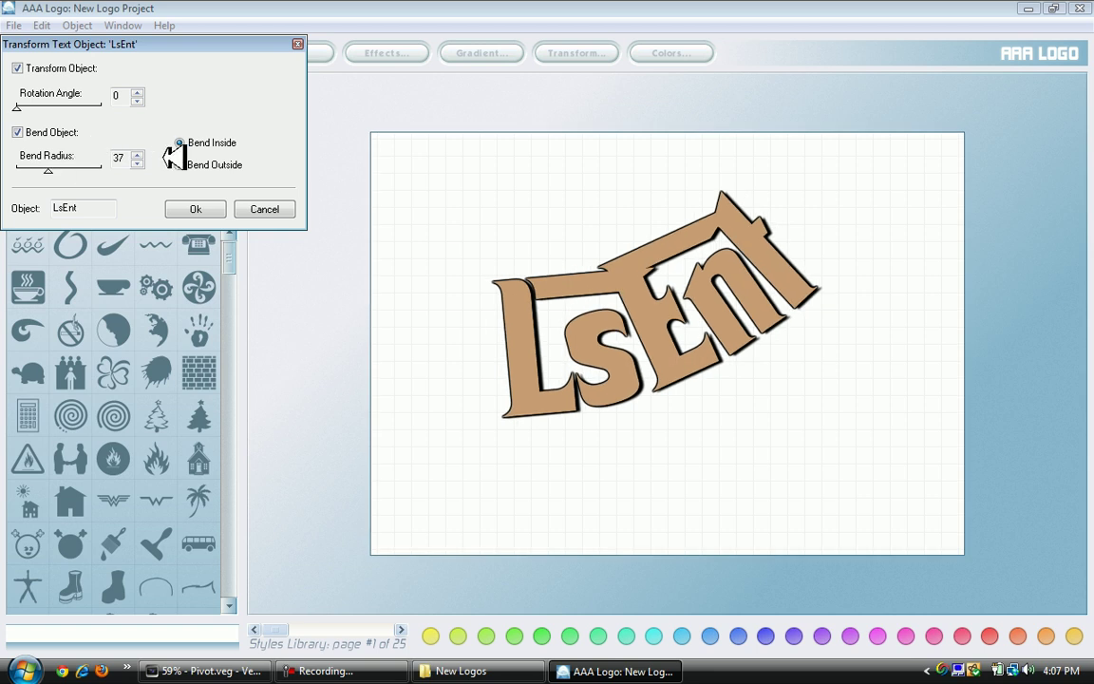
left_click(186, 167)
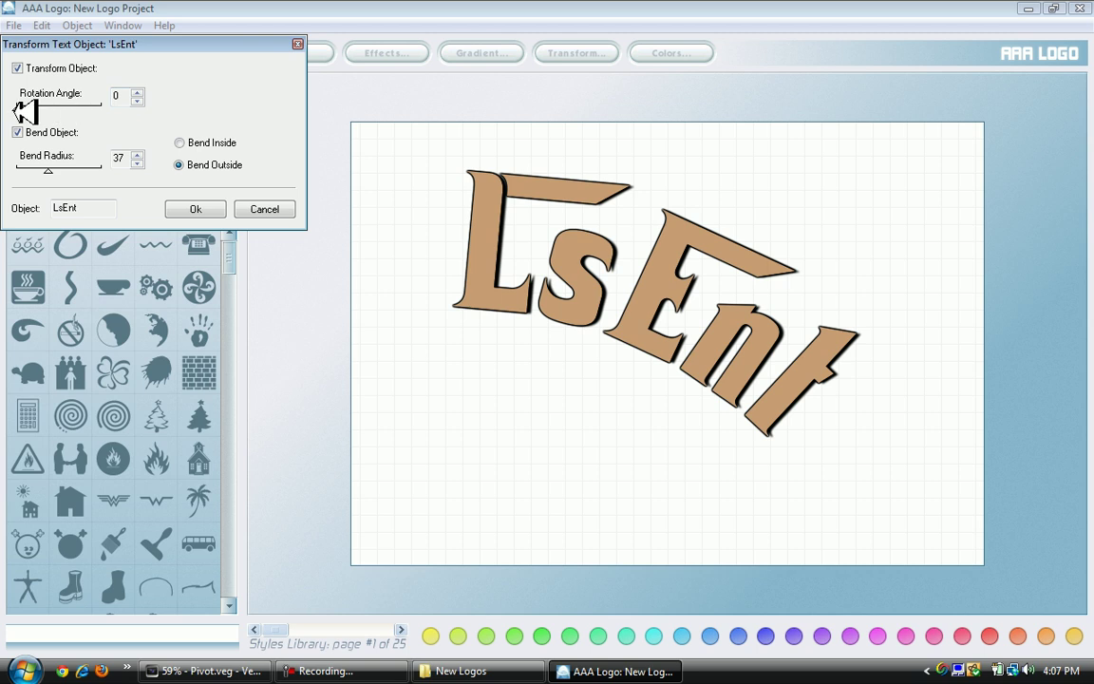
left_click_drag(22, 107, 30, 106)
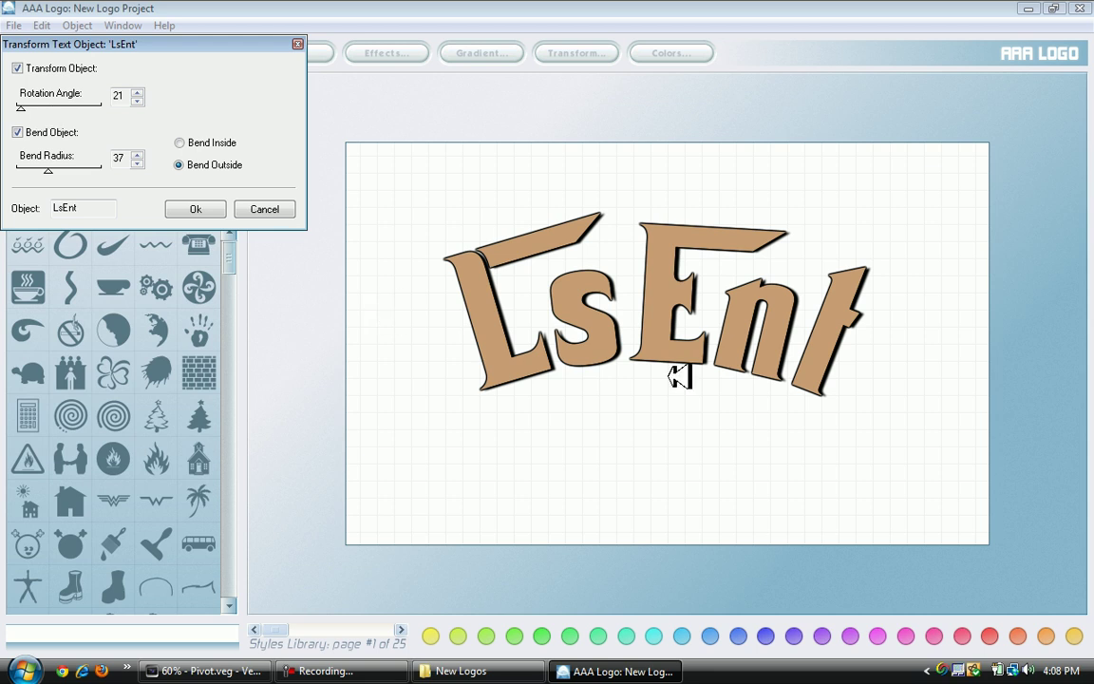
left_click_drag(672, 365, 670, 238)
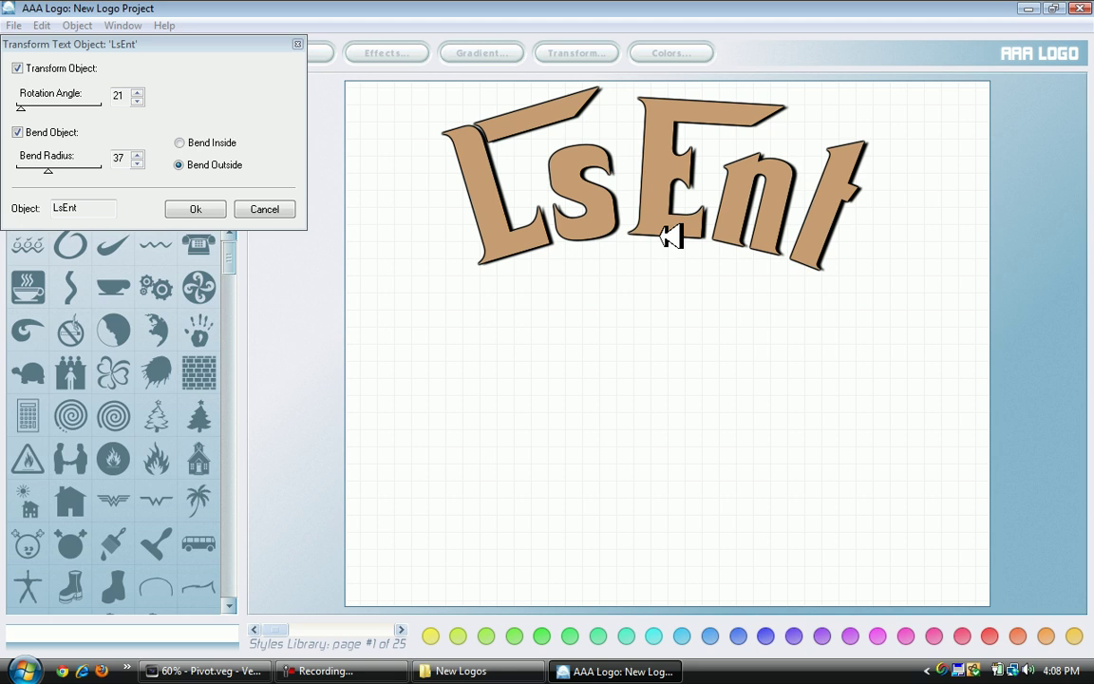
left_click(188, 208)
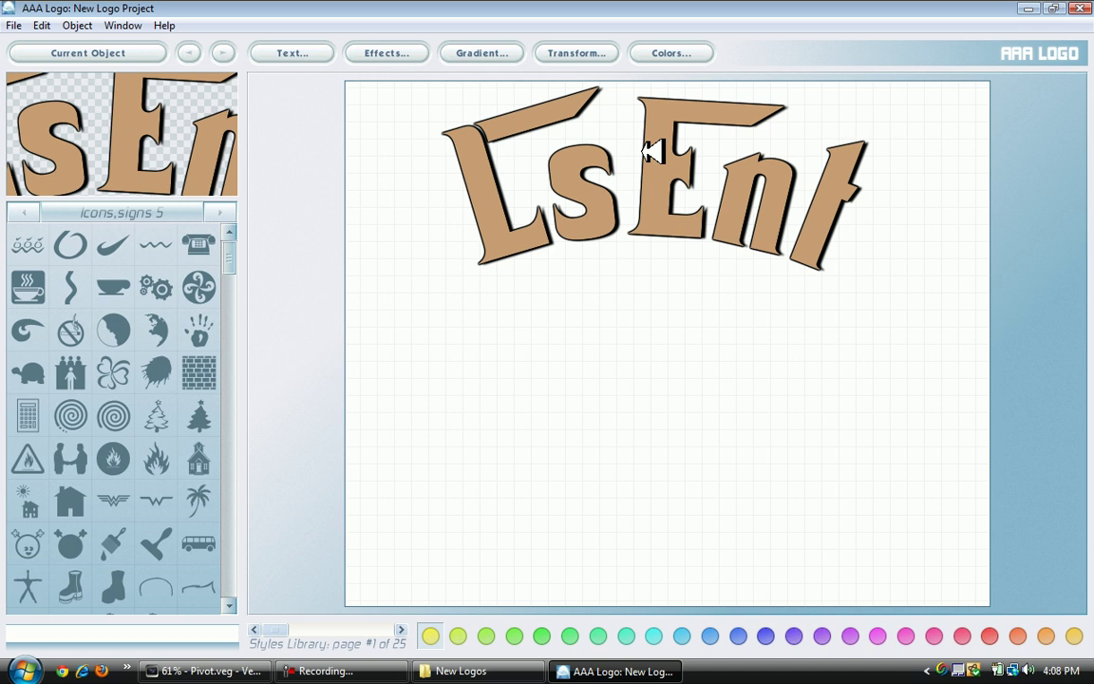
left_click_drag(653, 152, 619, 220)
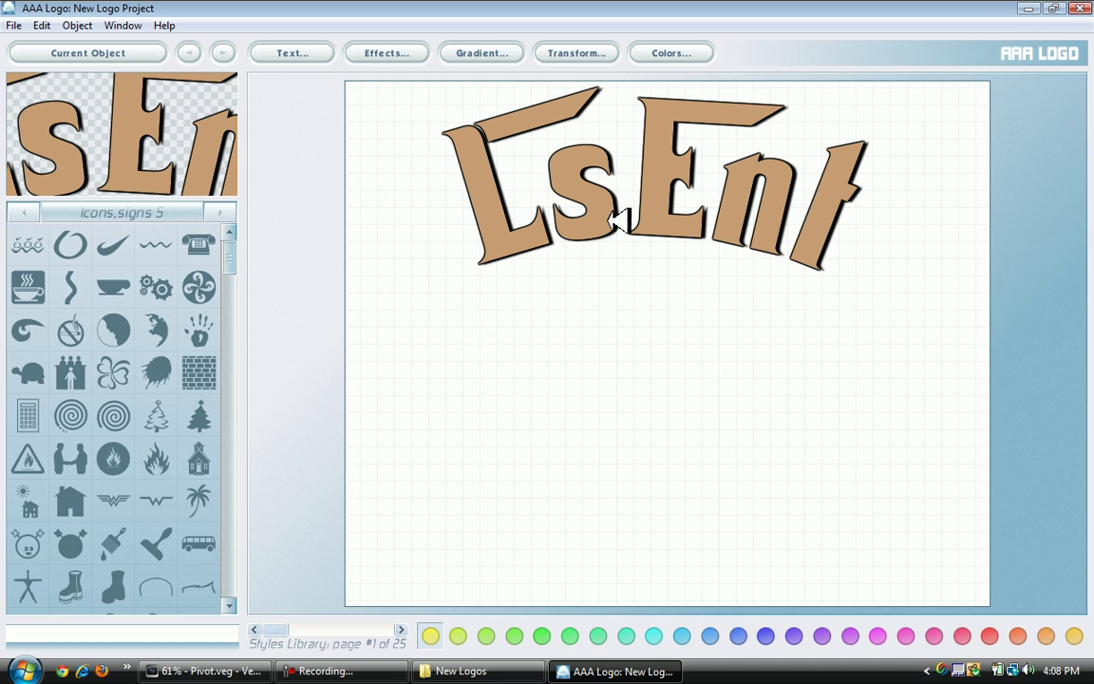
left_click(43, 26)
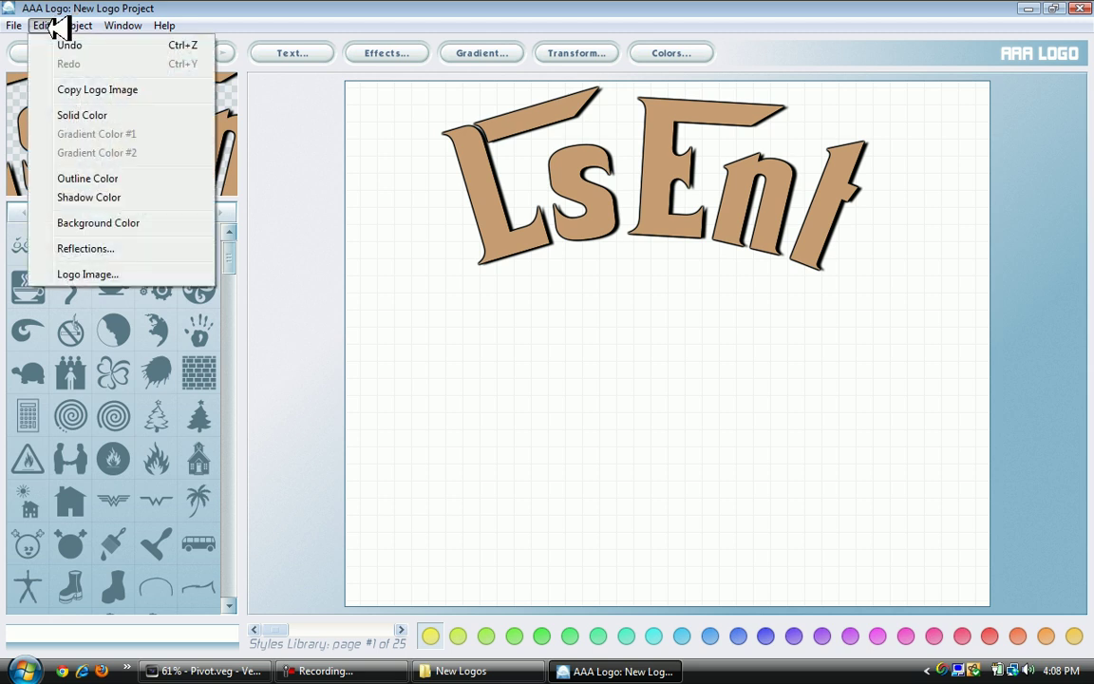
mouse_move(18, 23)
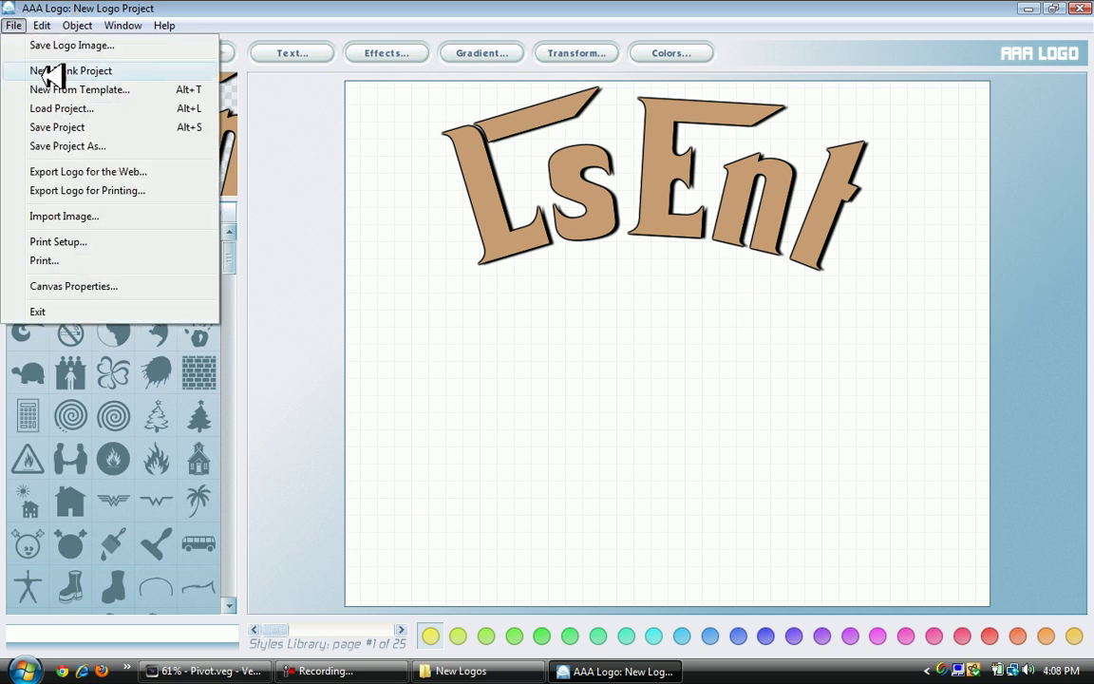
left_click(132, 214)
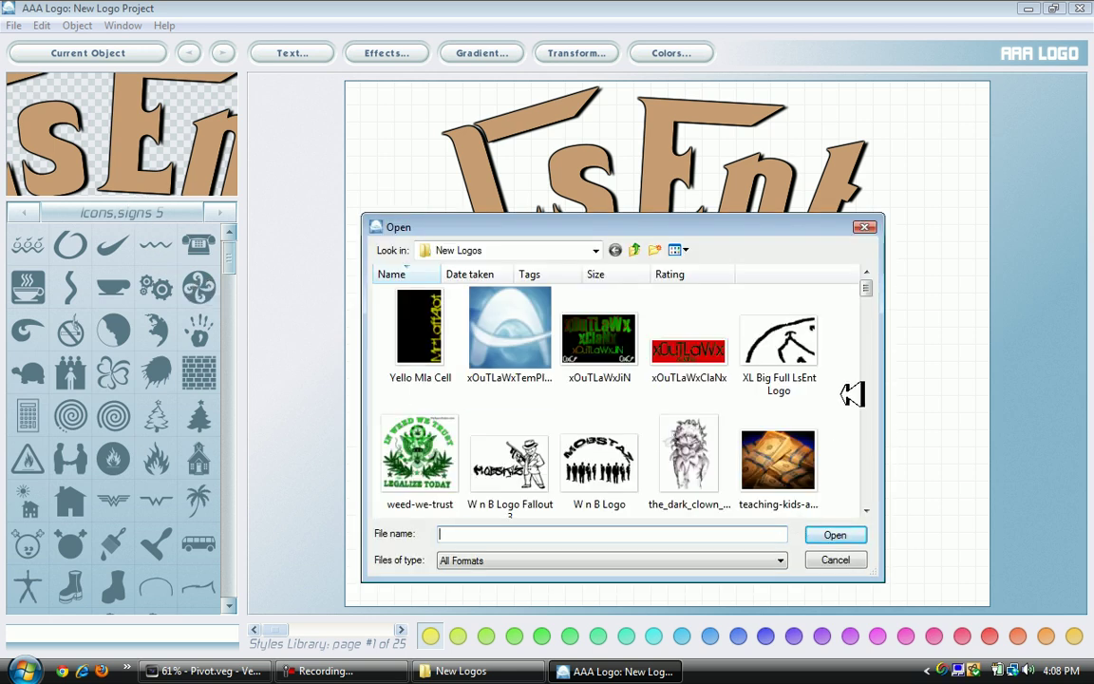
left_click(867, 303)
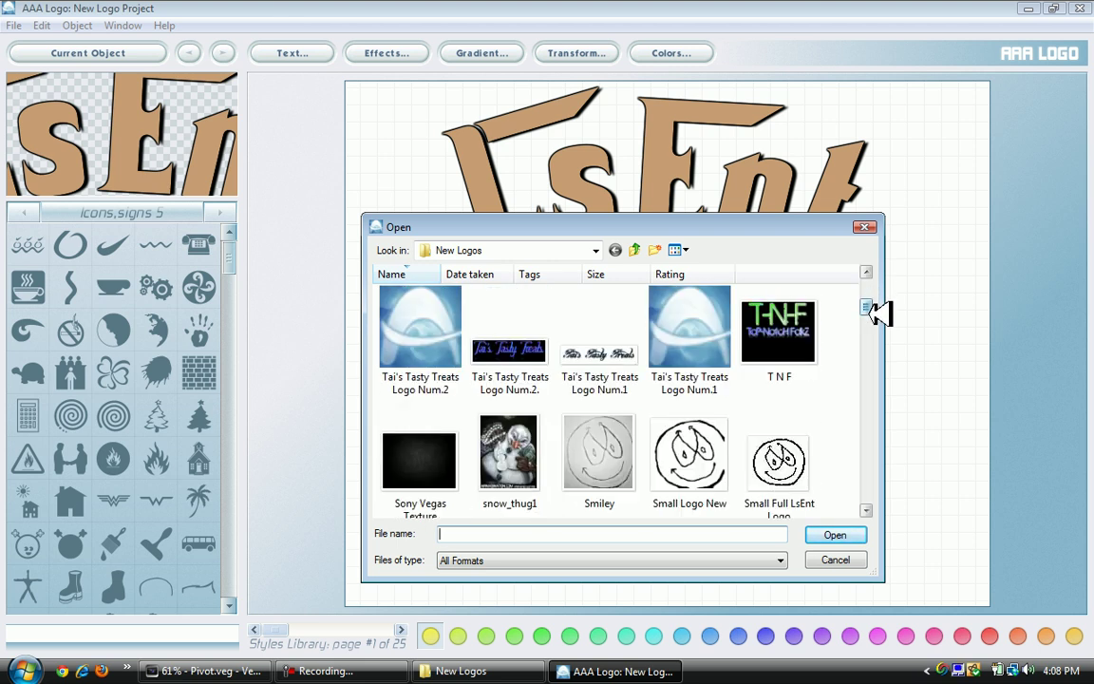
left_click_drag(876, 297, 879, 310)
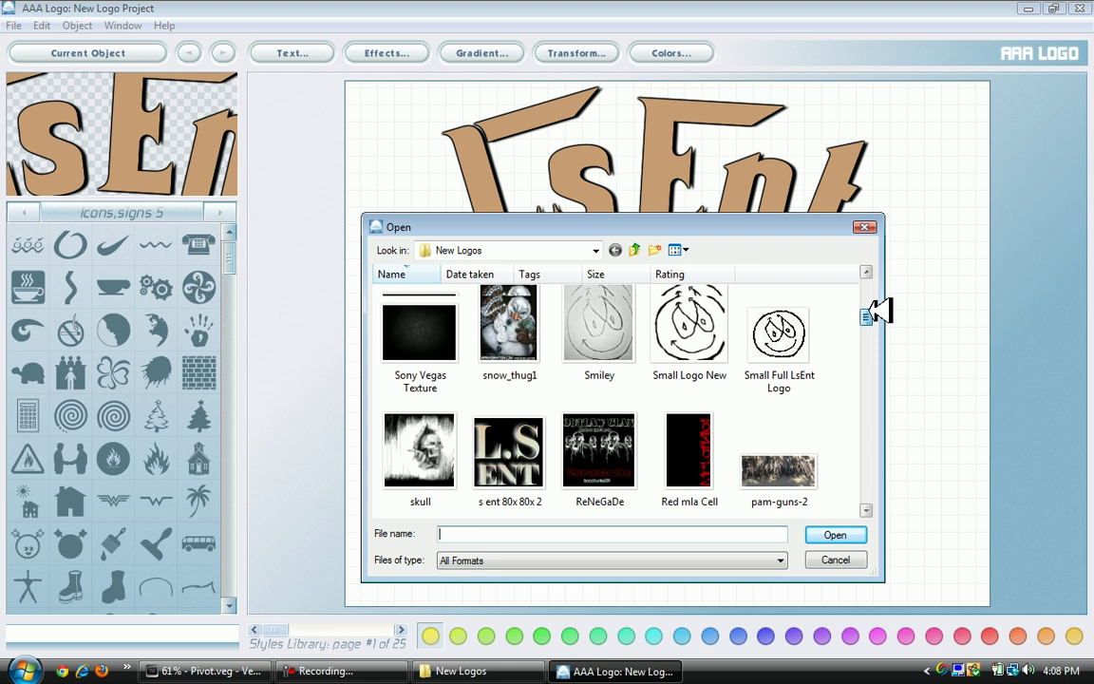
double_click(664, 365)
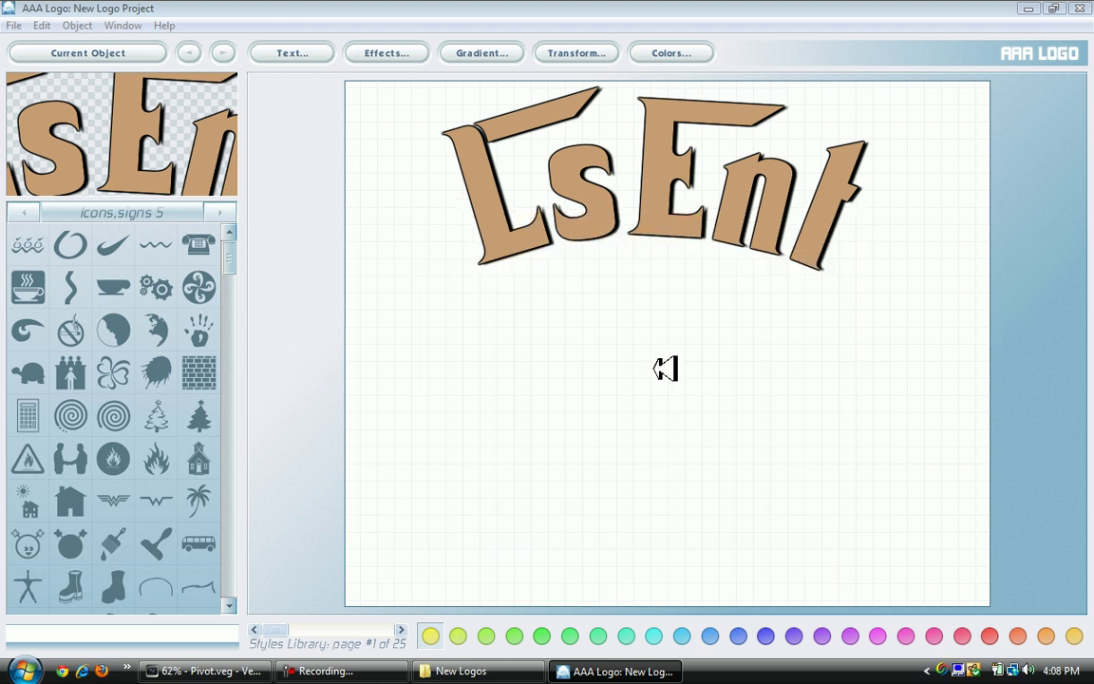
left_click_drag(640, 298, 626, 465)
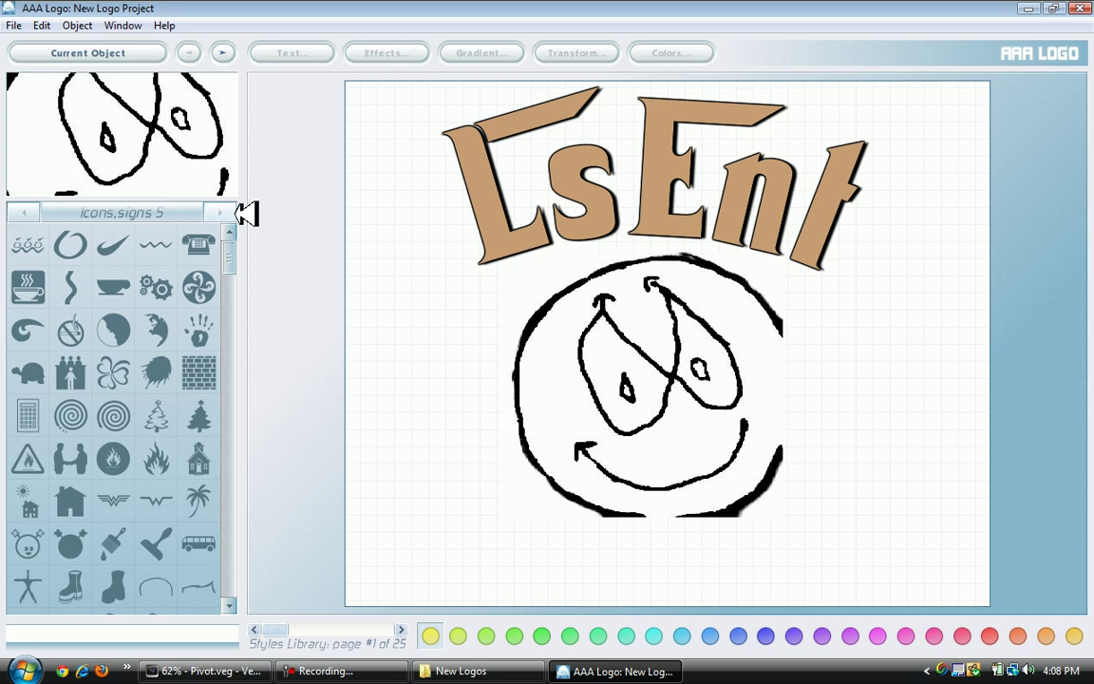
left_click(78, 26)
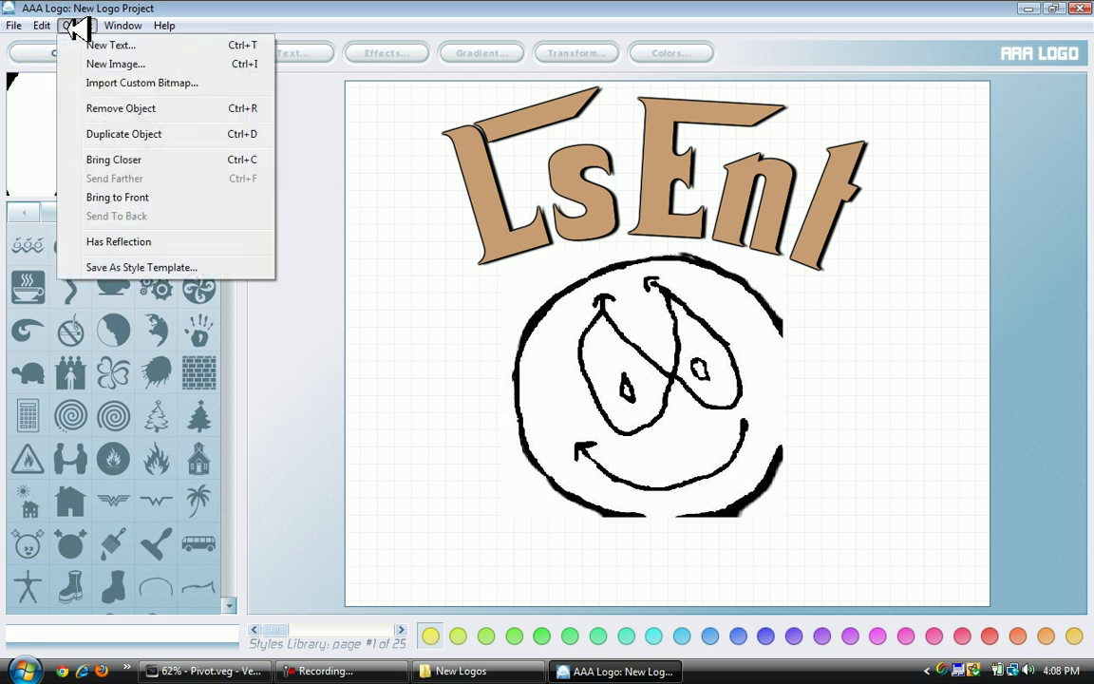
left_click(103, 110)
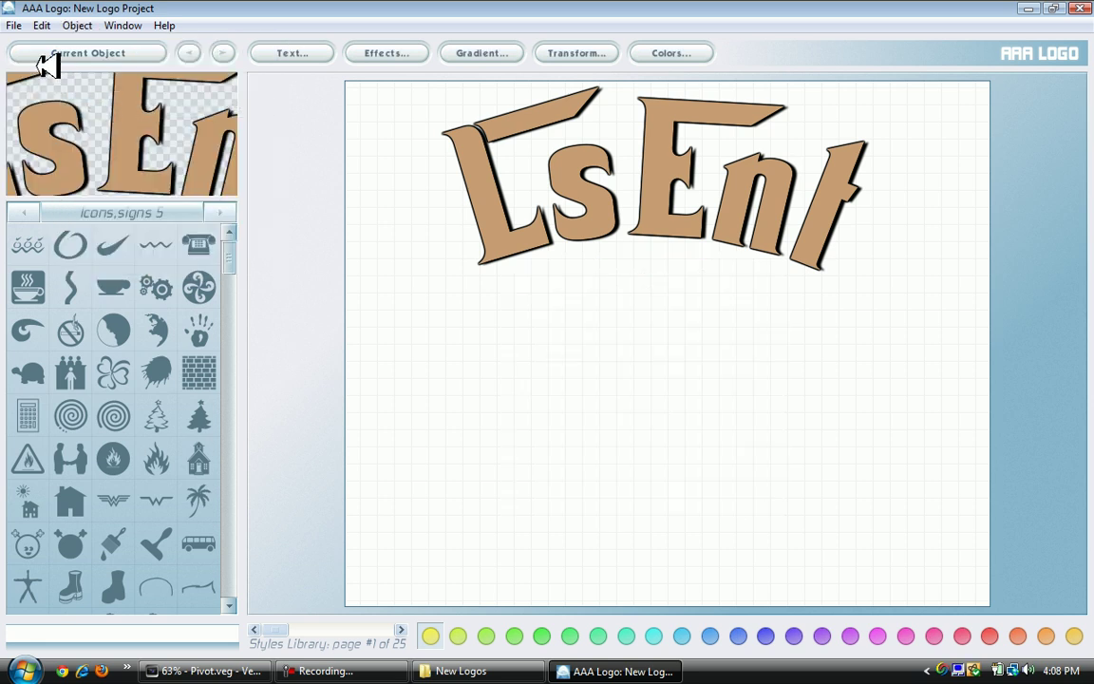
left_click(80, 26)
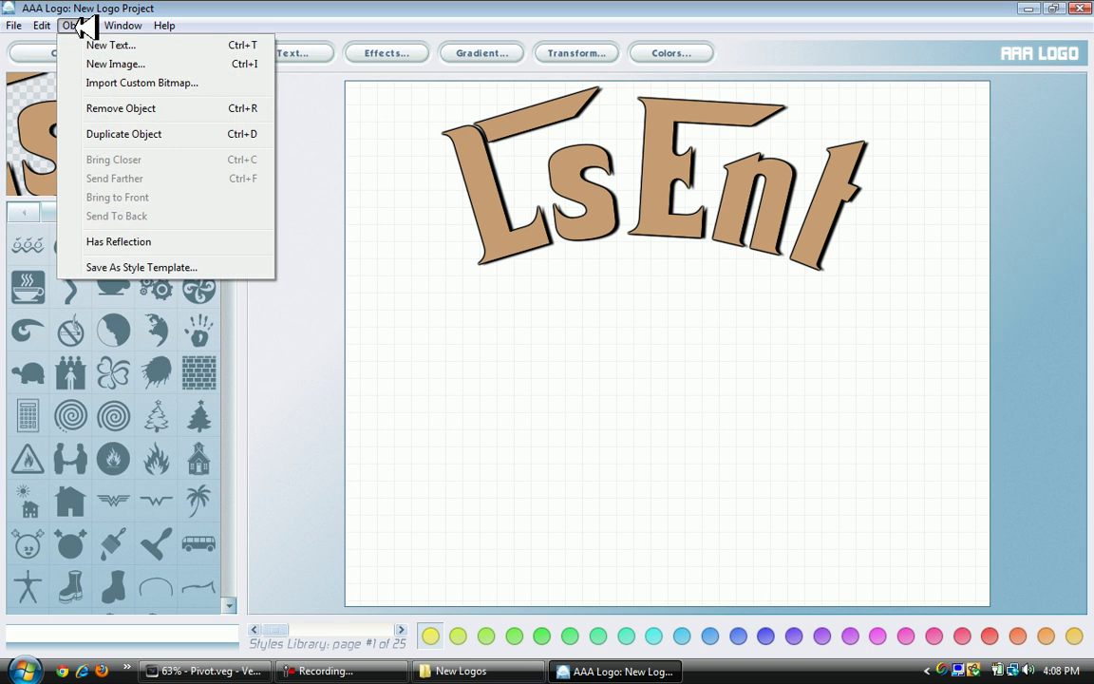
mouse_move(12, 27)
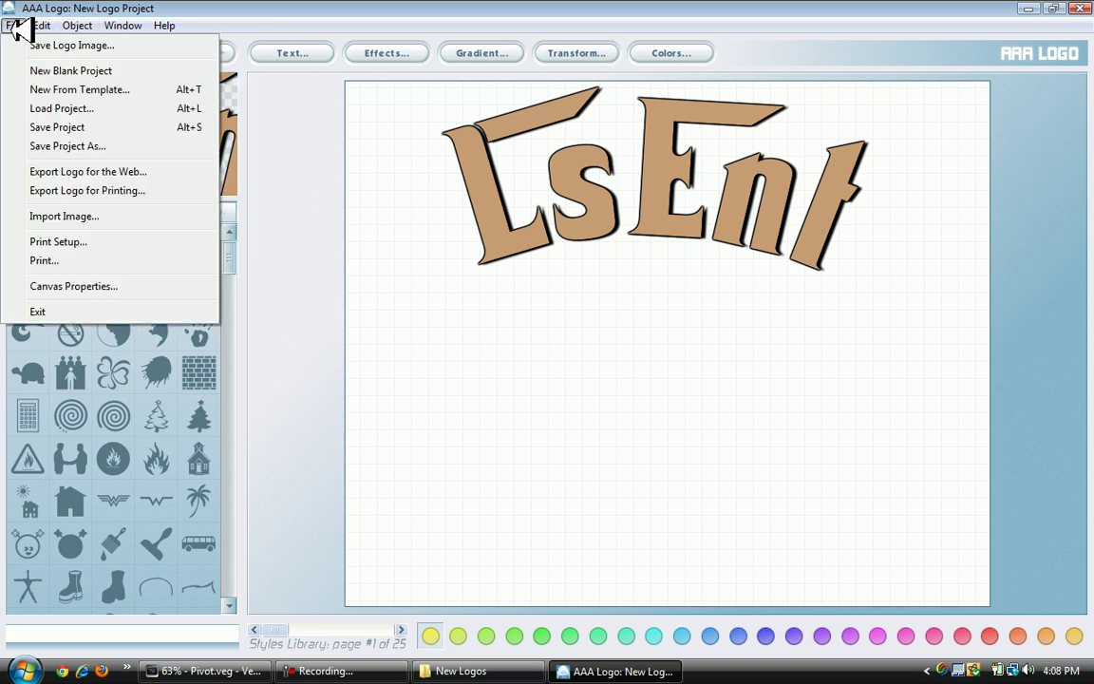
Import the hand-drawn smiley image into the logo
left_click(107, 216)
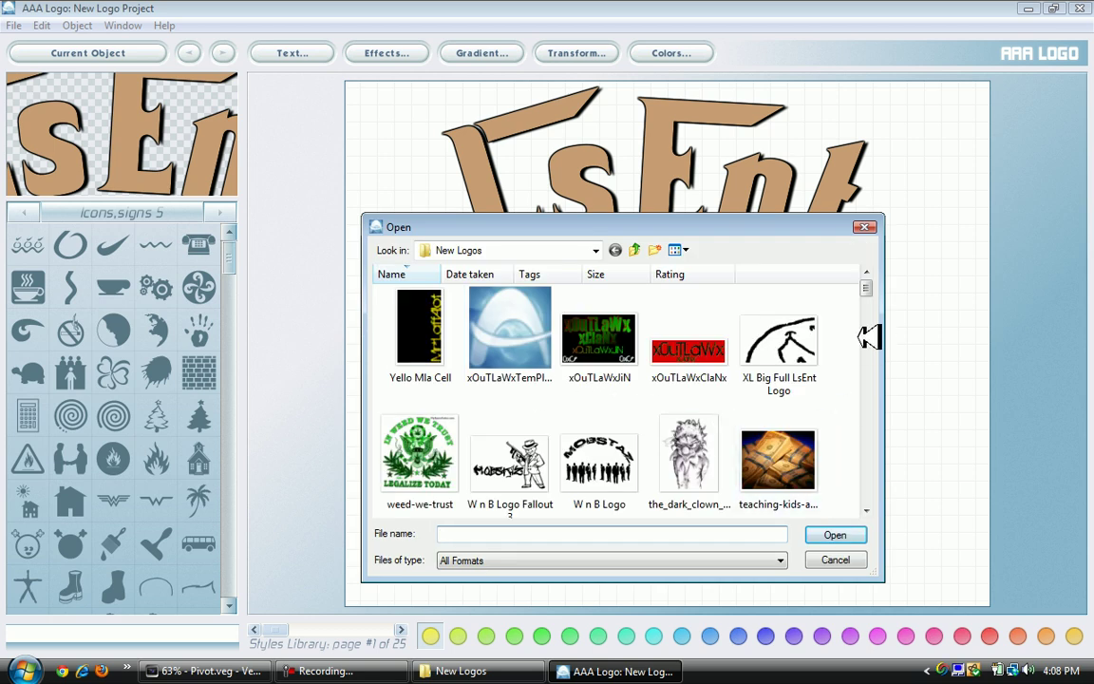
left_click_drag(868, 290, 930, 484)
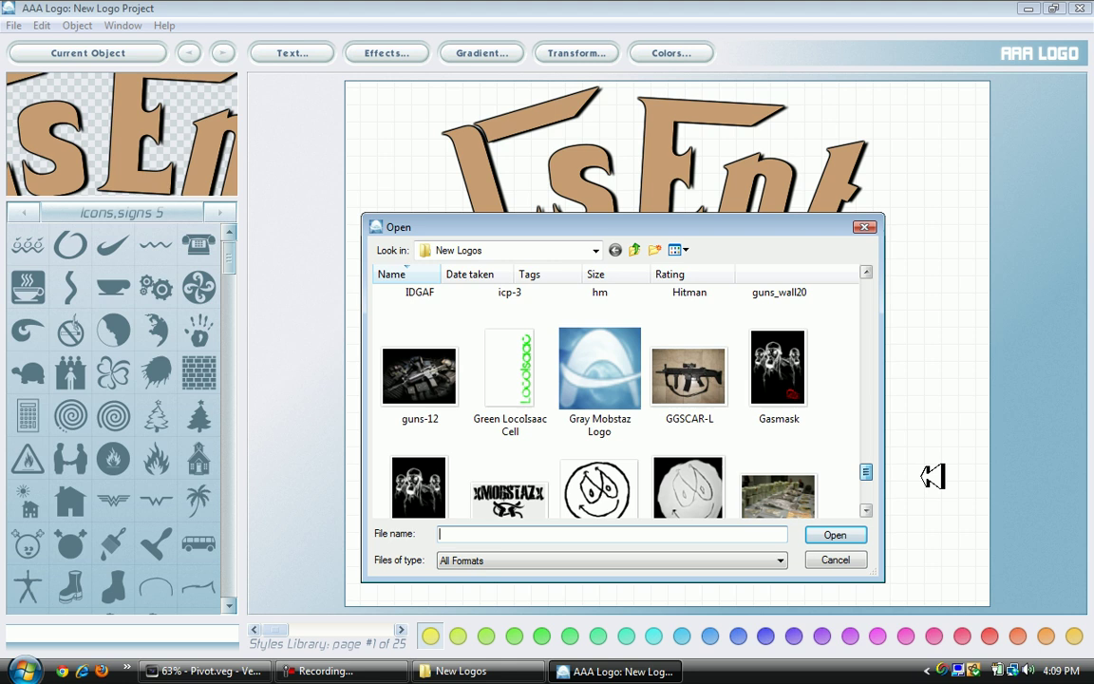
scroll(933, 476, "down", 2)
double_click(639, 361)
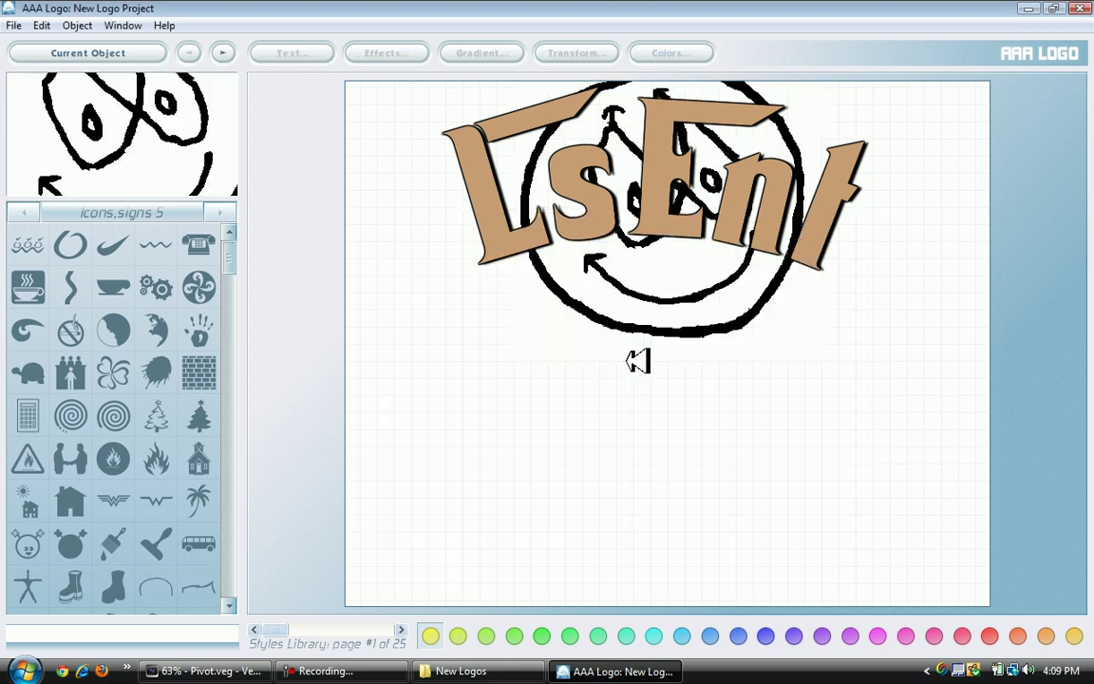
Position the smiley centred beneath the arched LsEnt text
mouse_move(672, 237)
left_mouse_down()
mouse_move(676, 275)
mouse_move(671, 244)
left_mouse_up()
left_click(673, 287)
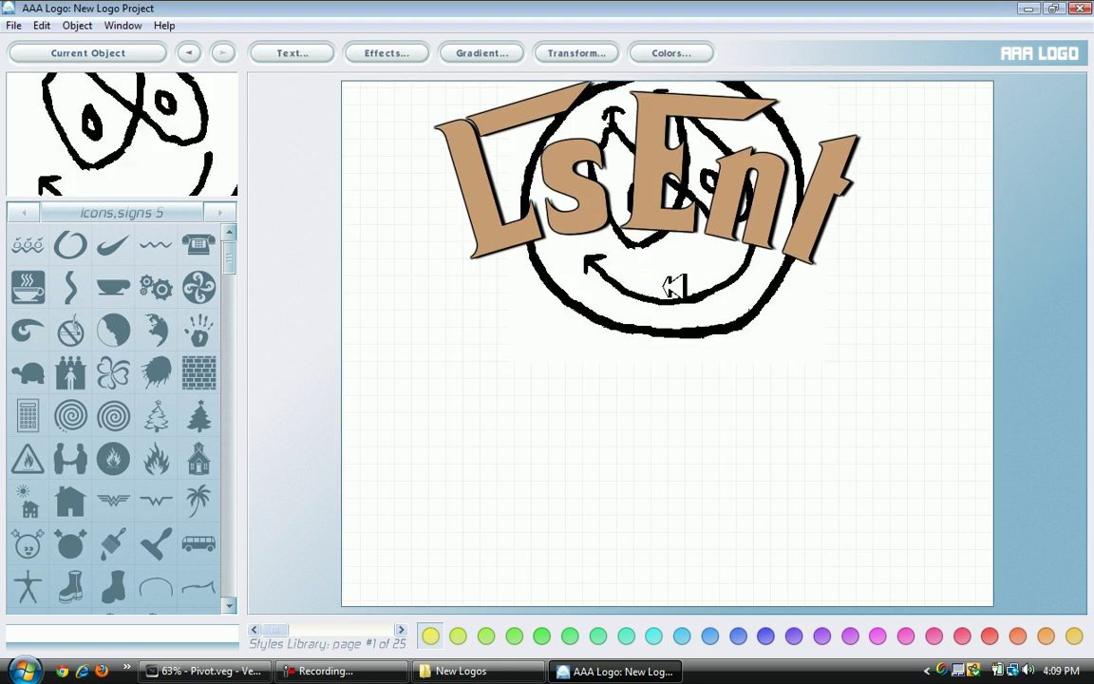
mouse_move(672, 286)
left_mouse_down()
mouse_move(686, 298)
mouse_move(662, 447)
mouse_move(647, 461)
left_mouse_up()
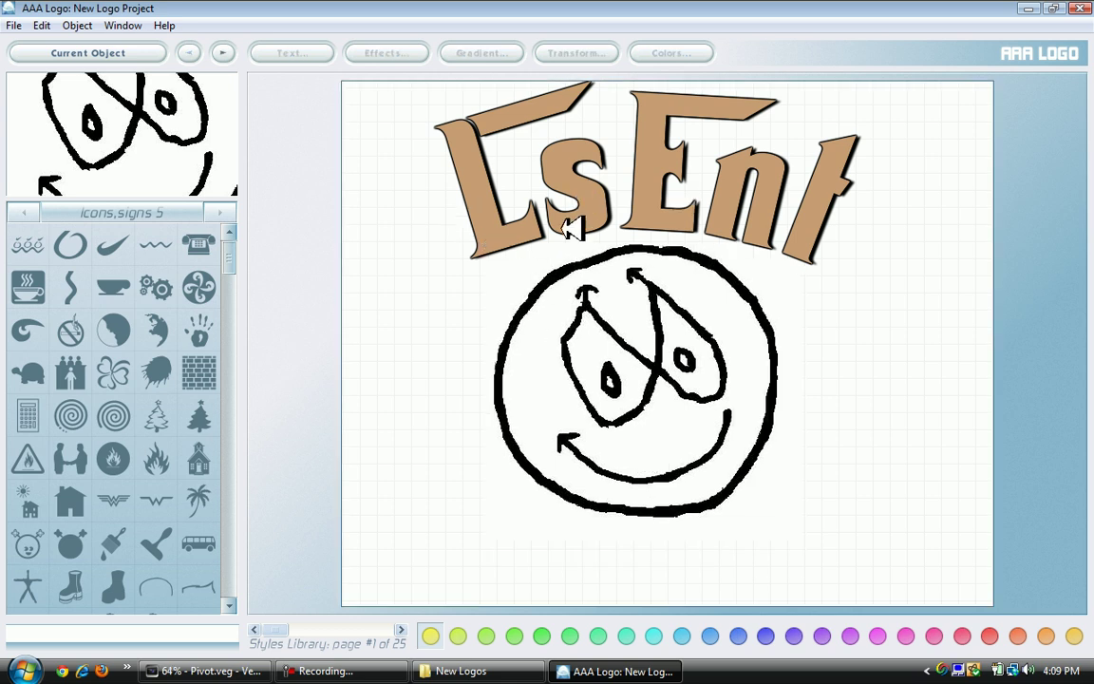
left_click_drag(643, 388, 640, 370)
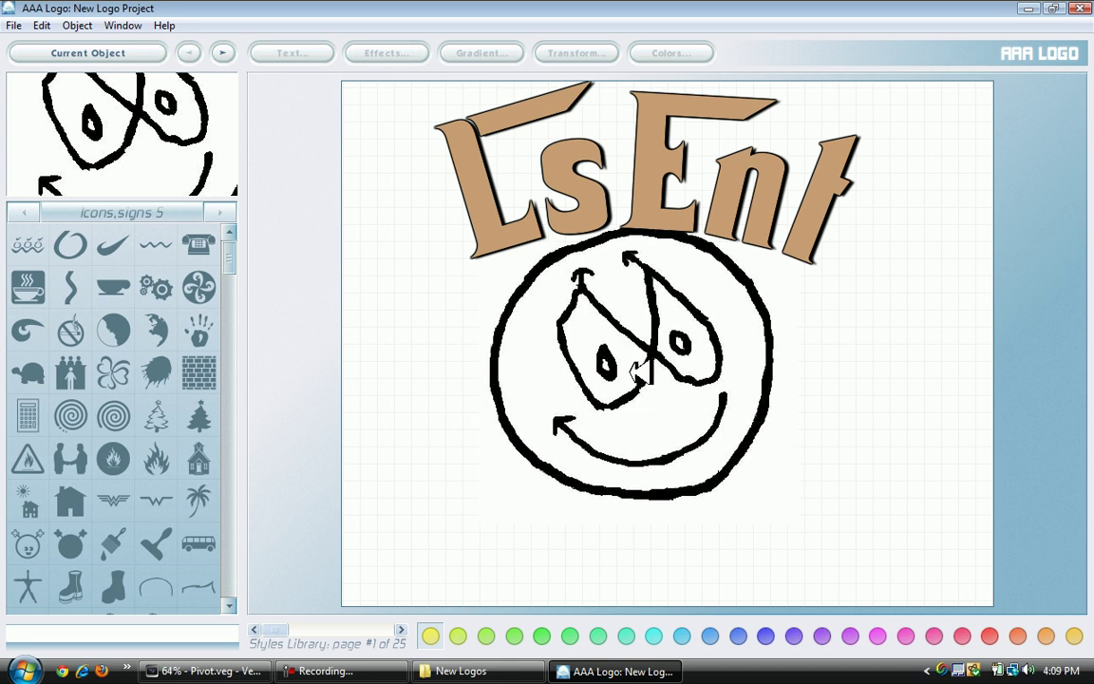
mouse_move(638, 372)
left_mouse_down()
mouse_move(641, 399)
mouse_move(639, 383)
left_mouse_up()
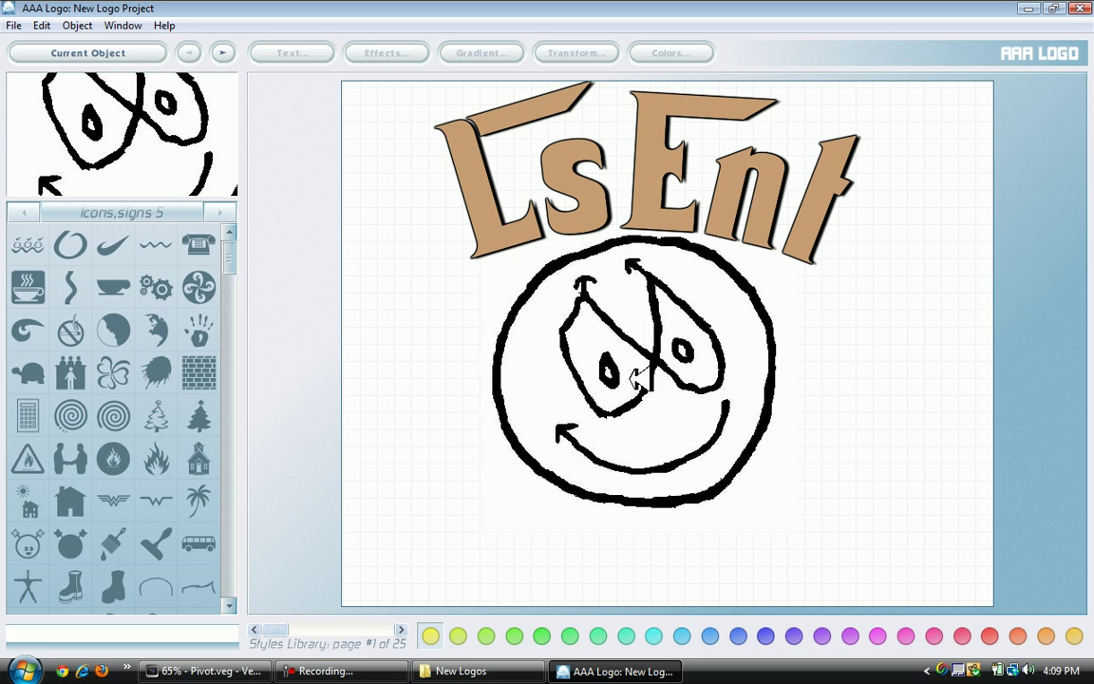
Add a size-70 reflection to both the LsEnt text and the smiley
left_click(71, 27)
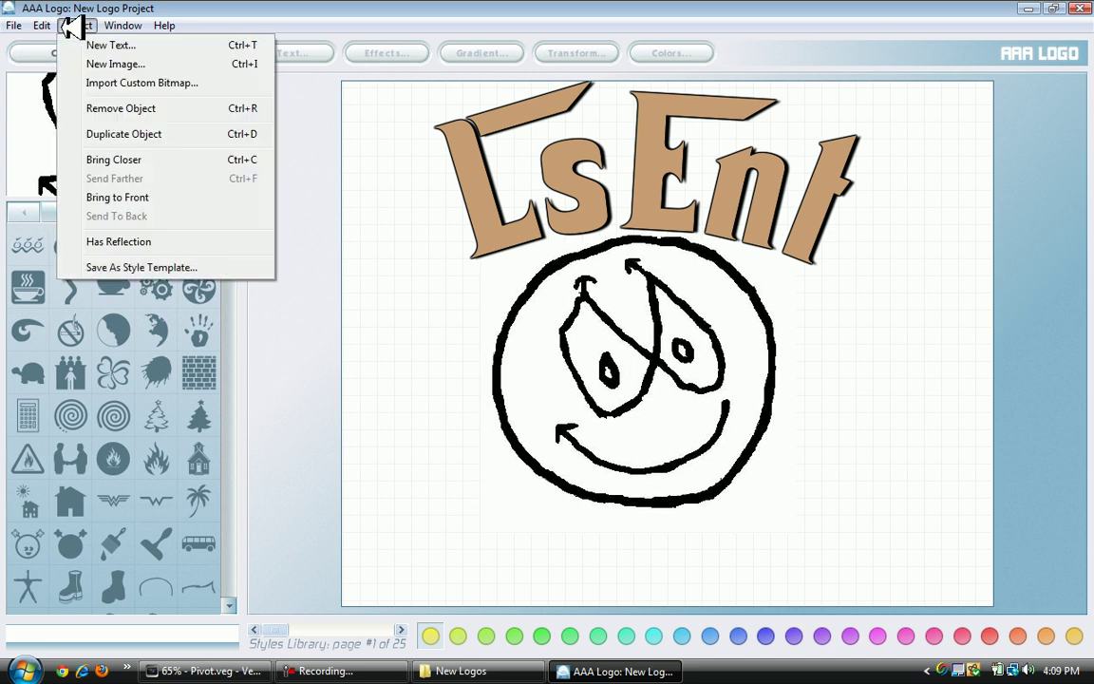
mouse_move(45, 23)
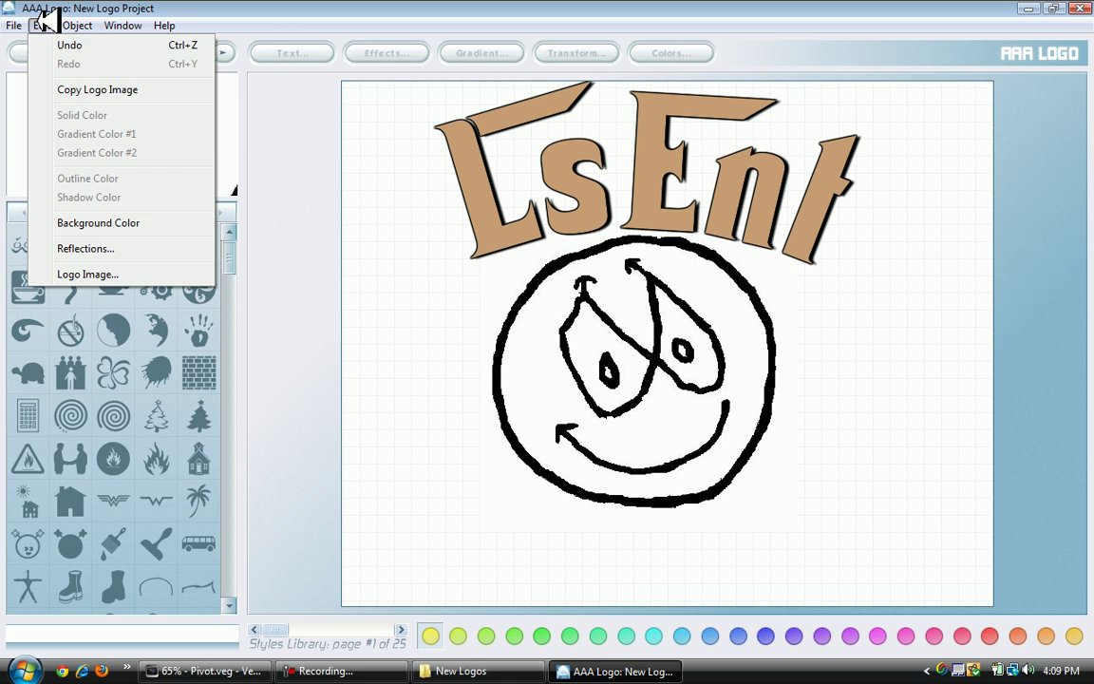
left_click(73, 248)
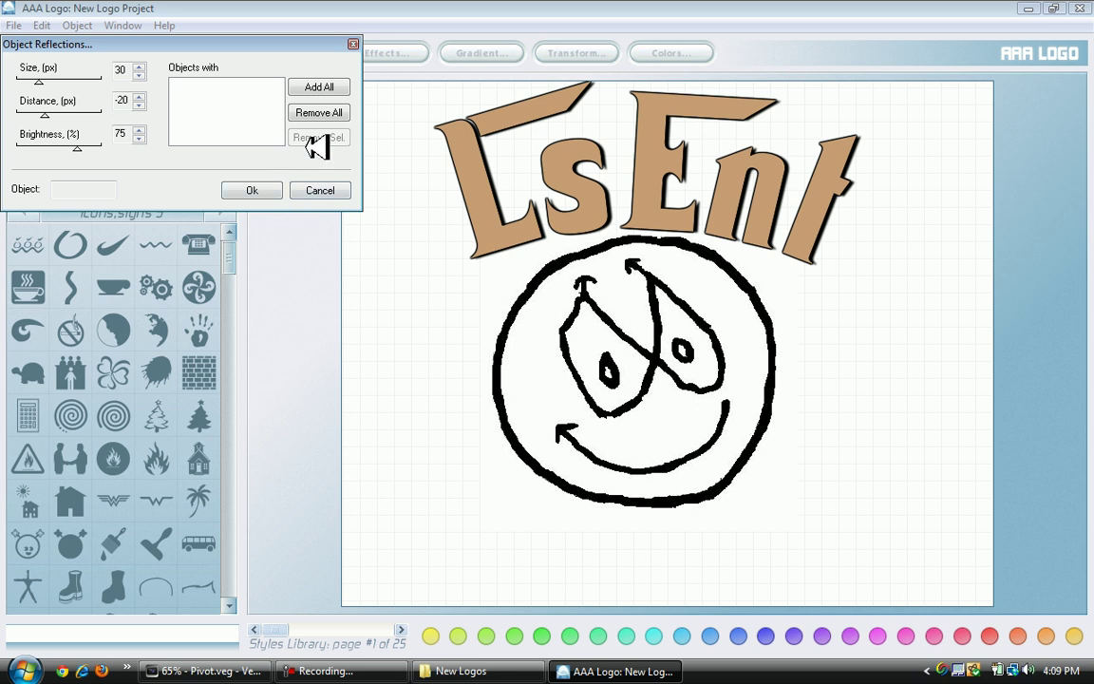
left_click(317, 87)
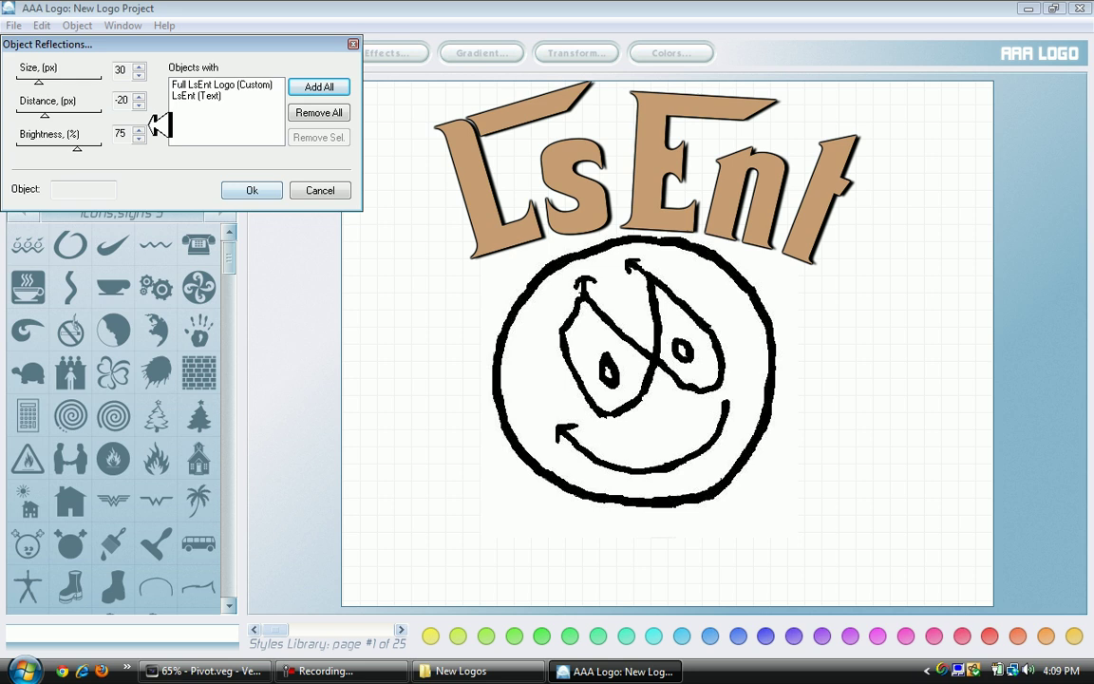
left_click_drag(48, 82, 75, 81)
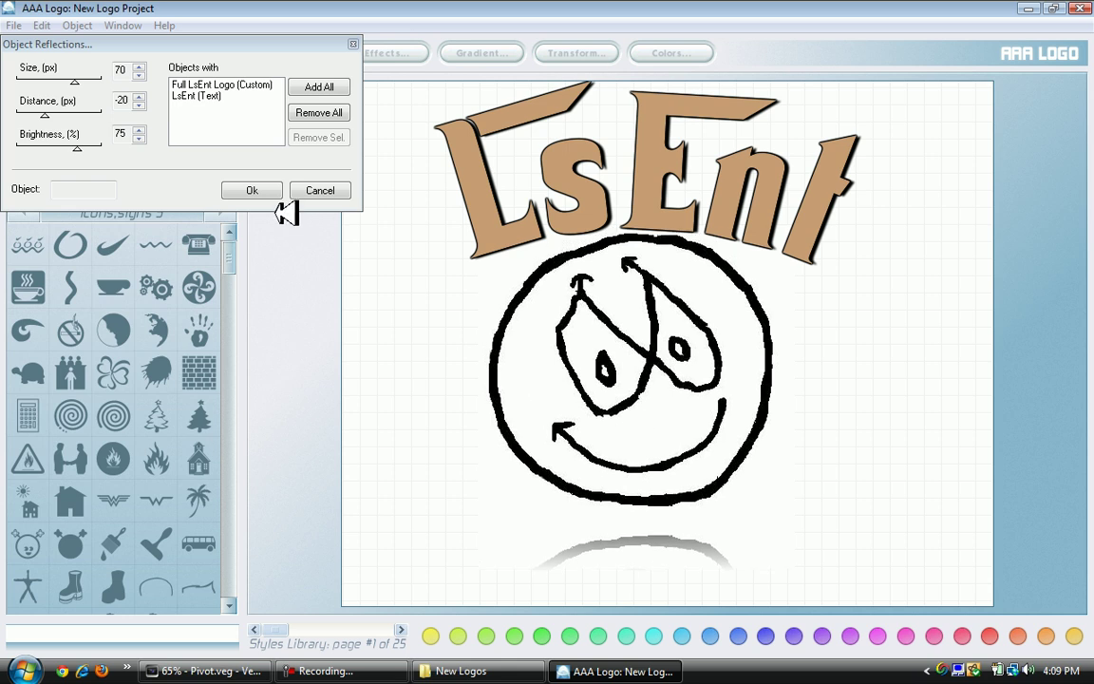
left_click(262, 186)
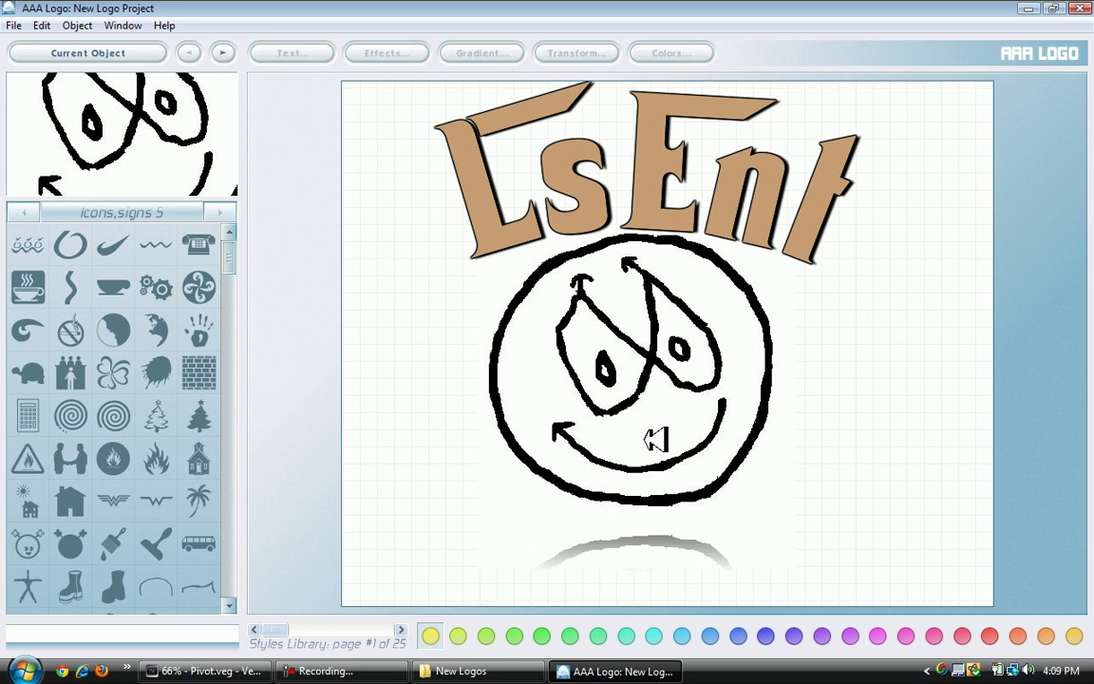
Move the LsEnt text and smiley about 35 px lower on the canvas
left_click_drag(542, 211, 549, 211)
left_click(630, 305)
left_click_drag(630, 305, 640, 308)
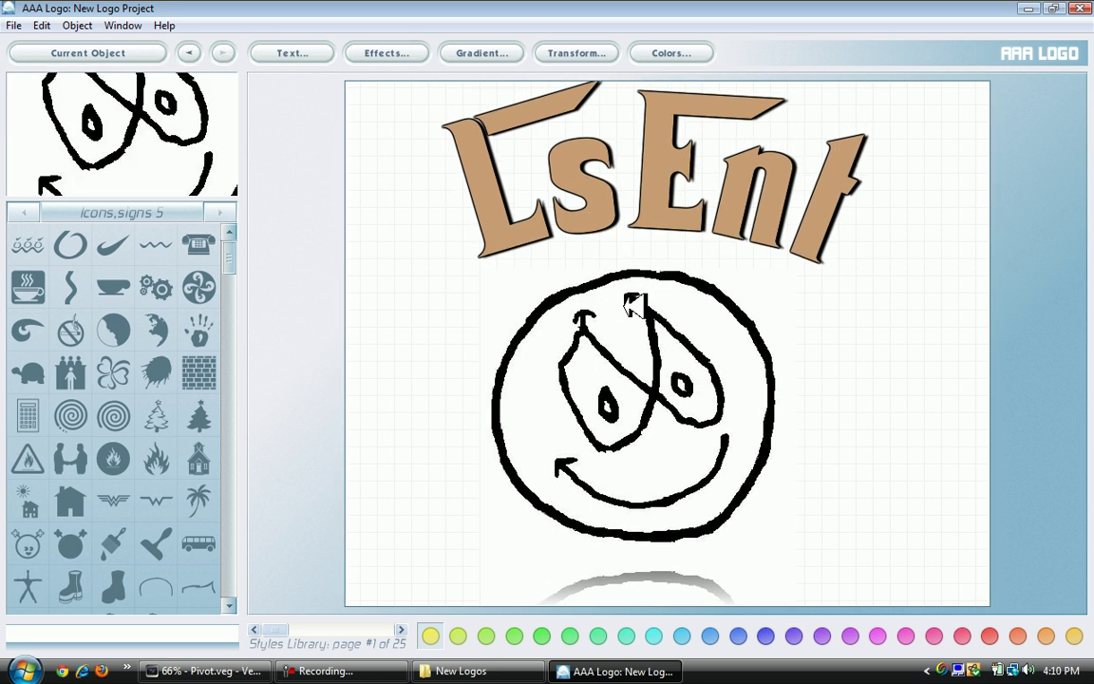
left_click_drag(617, 215, 615, 245)
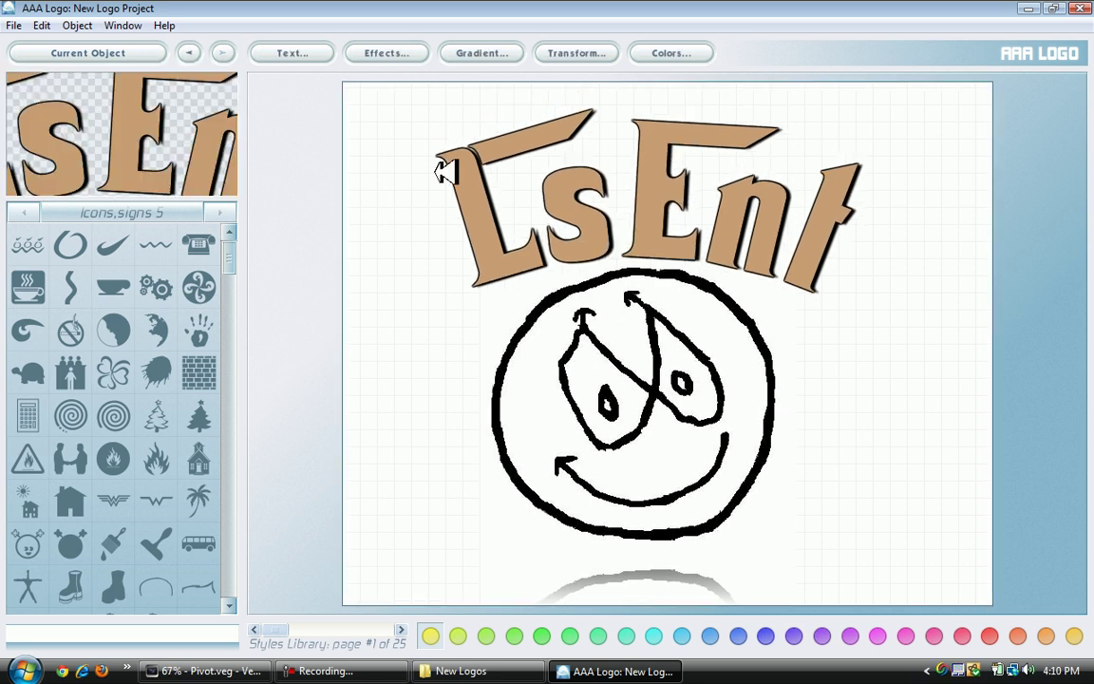
left_click(17, 25)
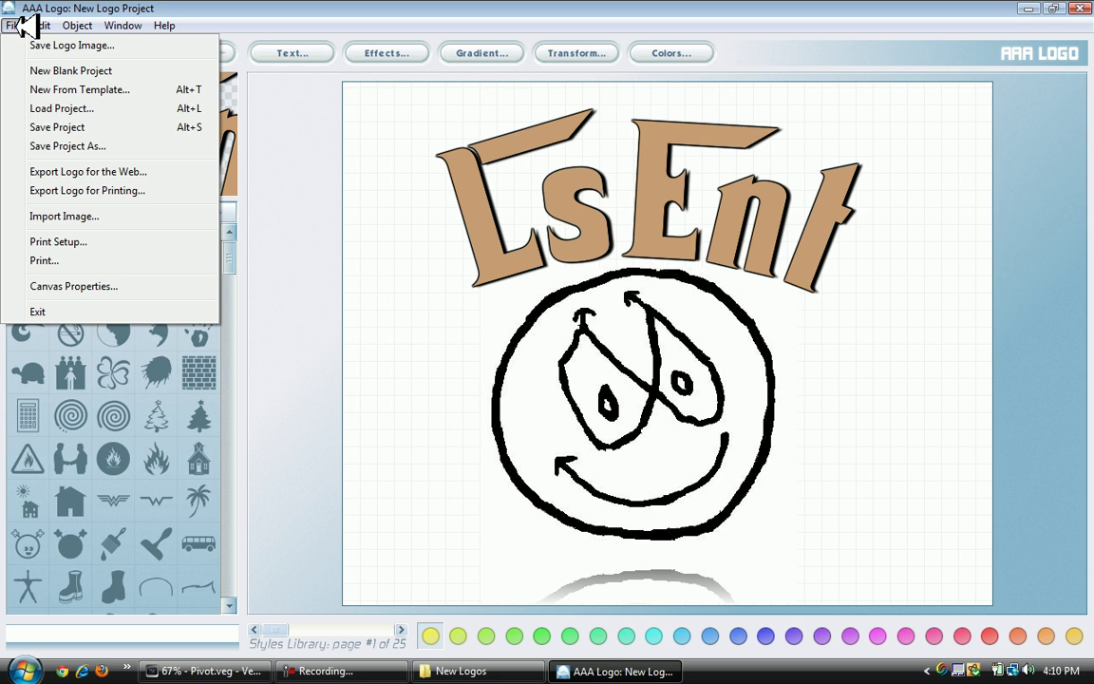
Turn on Fixed Canvas Size and narrow the canvas width to 530 pixels
left_click(119, 286)
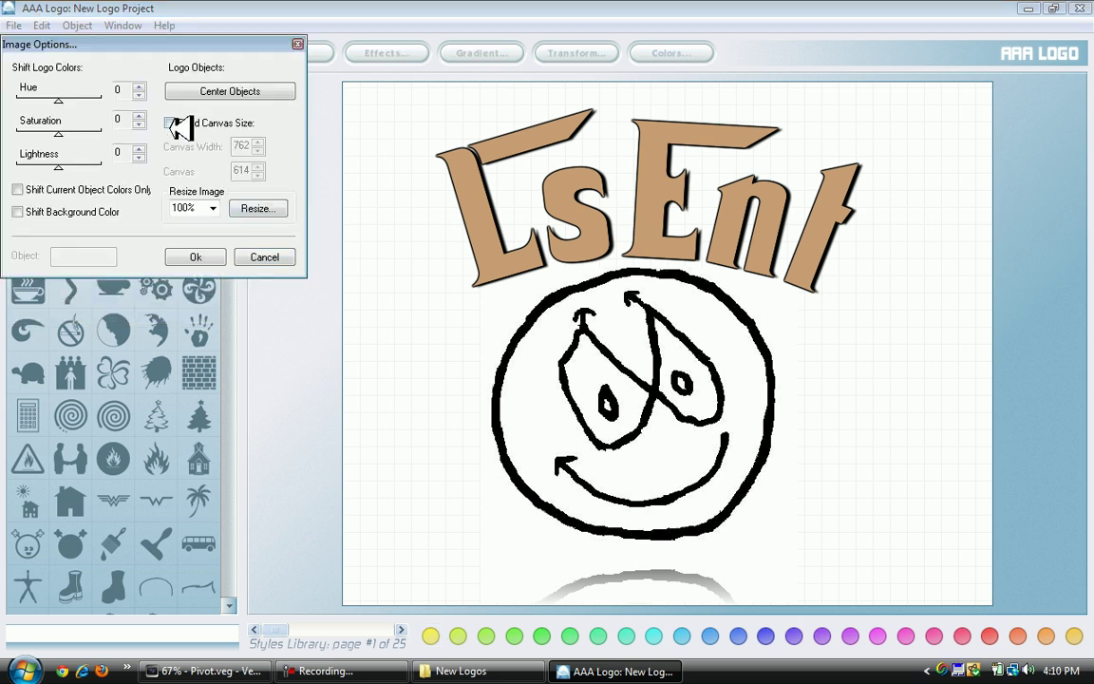
left_click(171, 124)
left_click(171, 124)
left_click(171, 125)
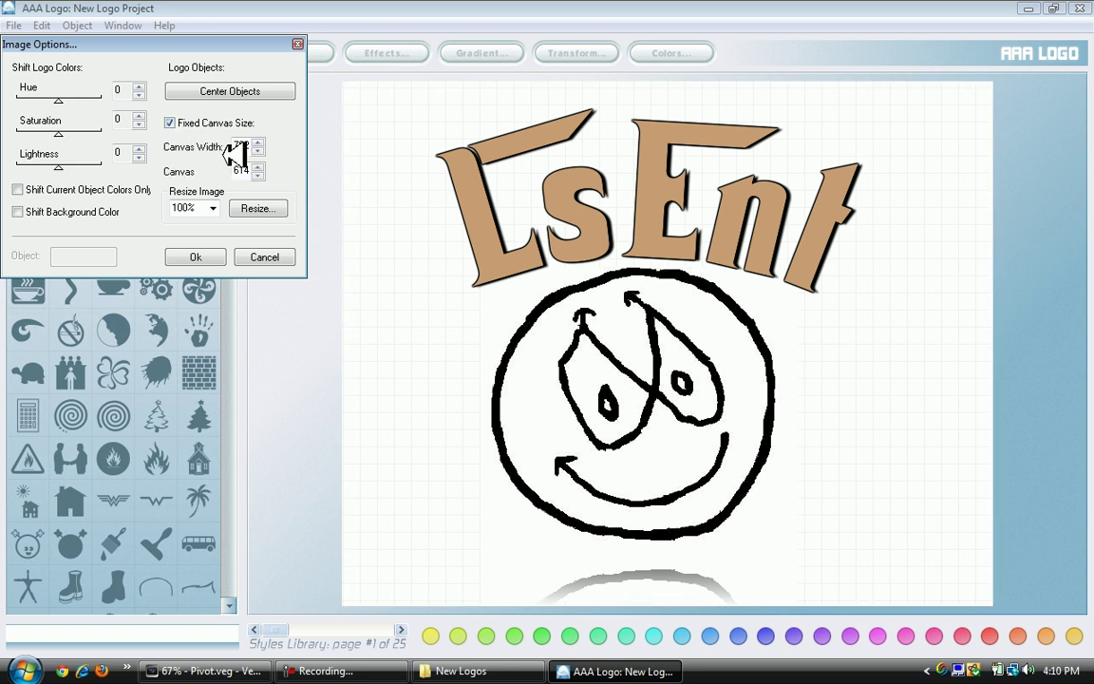
left_click_drag(258, 150, 257, 142)
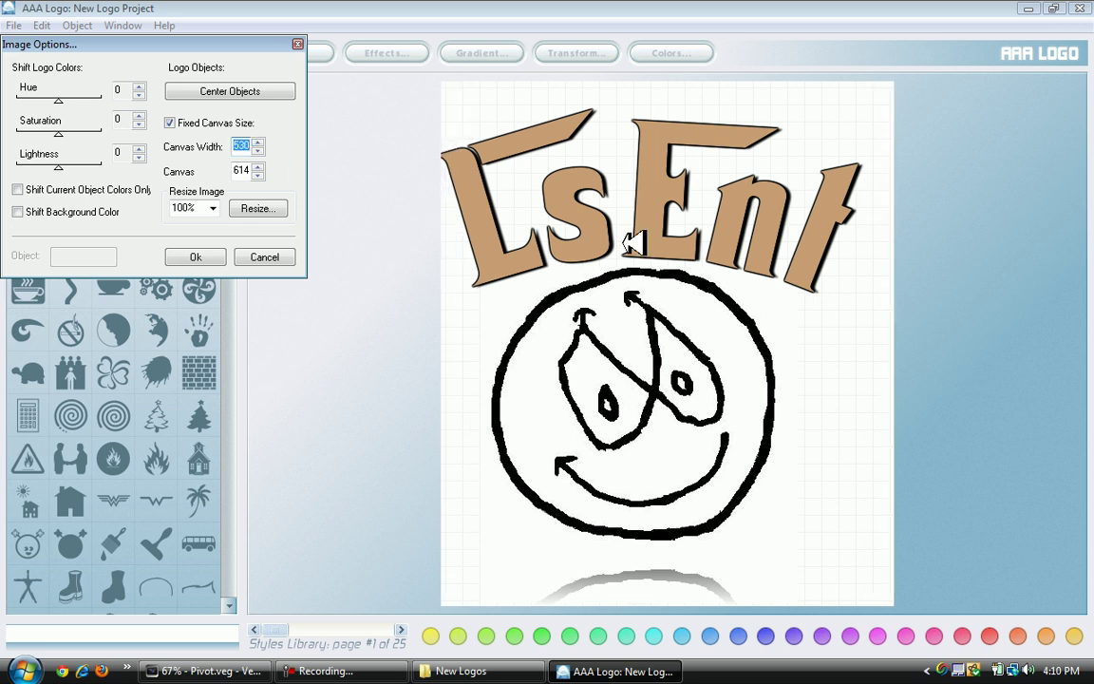
Shift the text and smiley slightly right and set the canvas height to 551
left_click_drag(631, 243, 646, 244)
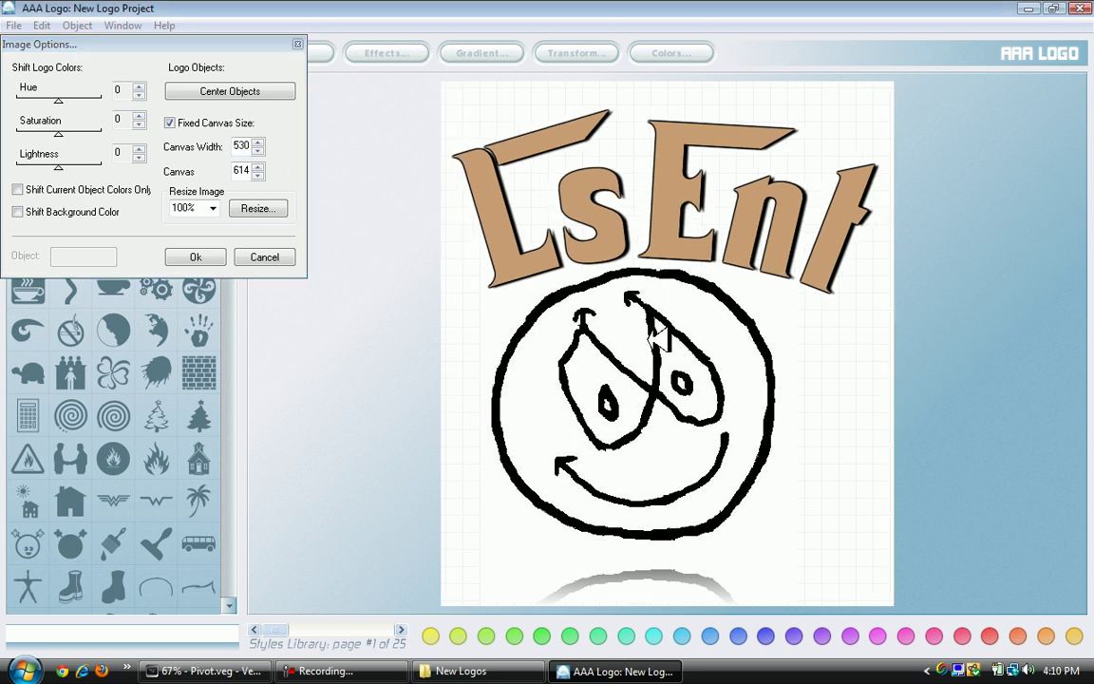
left_click_drag(658, 332, 669, 333)
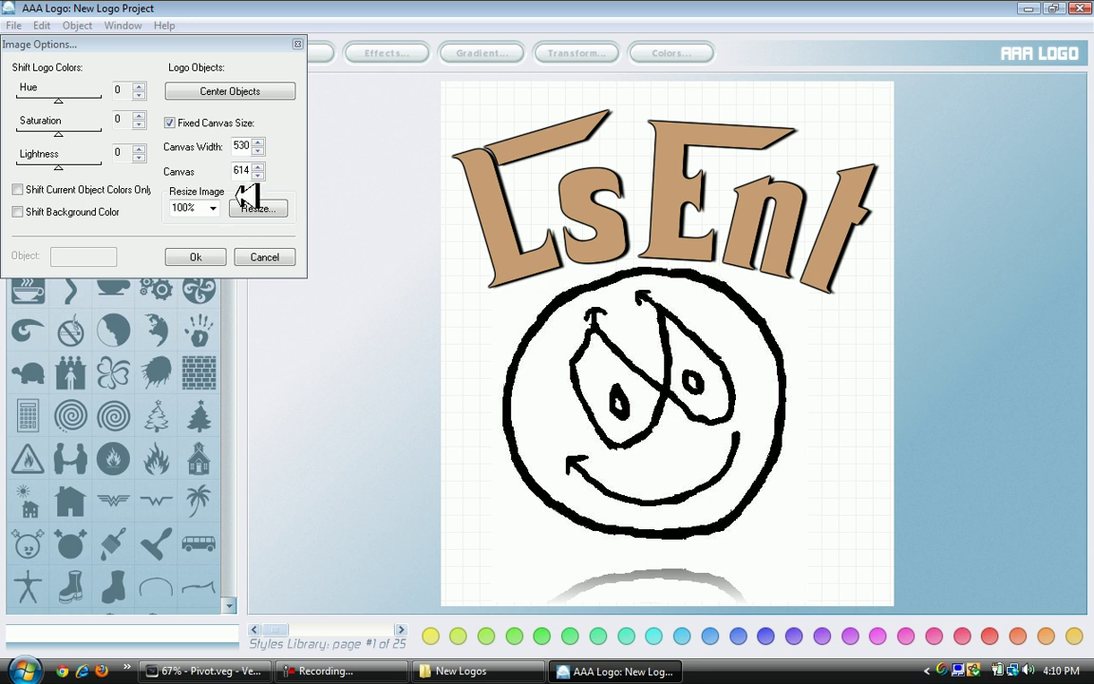
left_click_drag(257, 174, 258, 175)
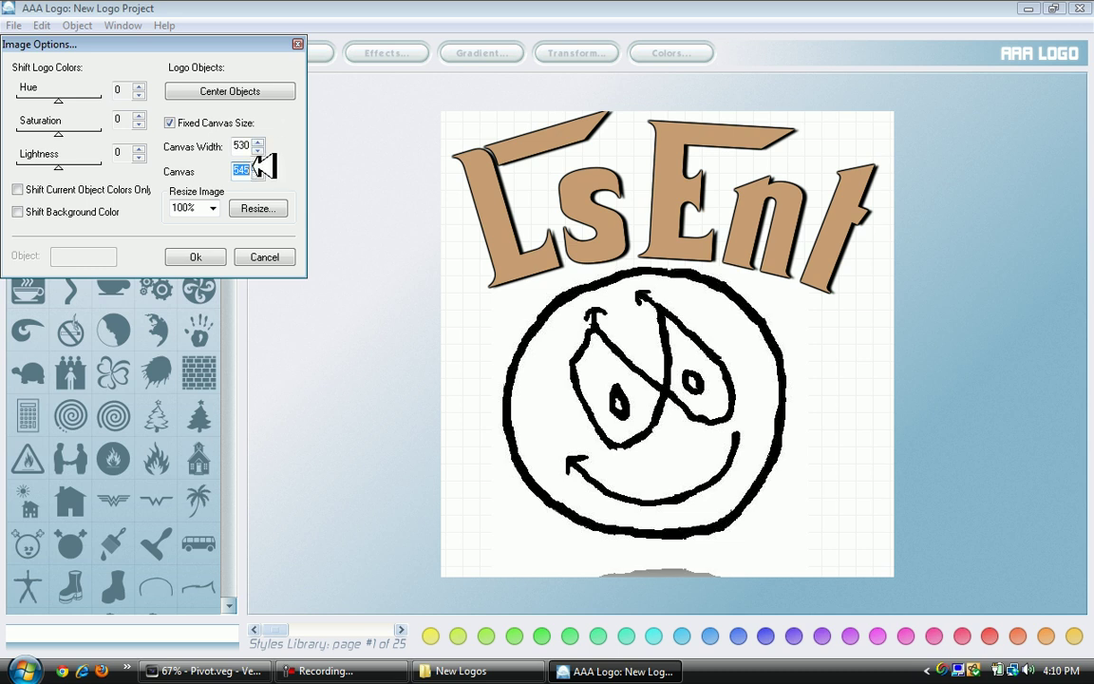
left_click_drag(257, 166, 257, 166)
left_click(201, 254)
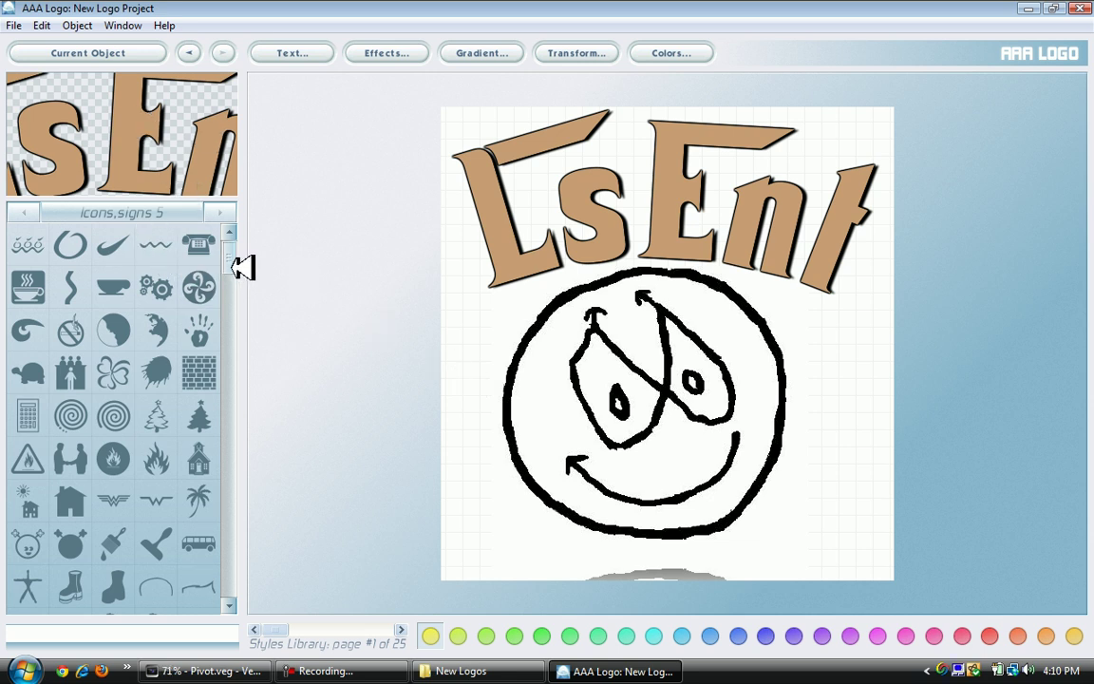
left_click_drag(238, 269, 238, 240)
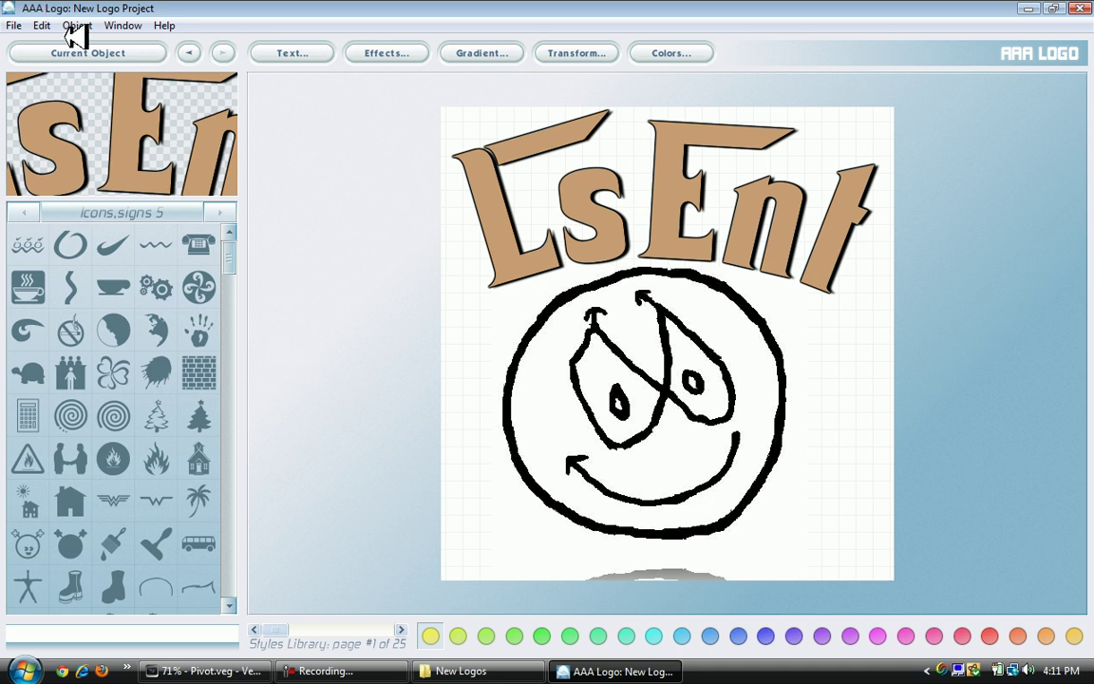
left_click(365, 673)
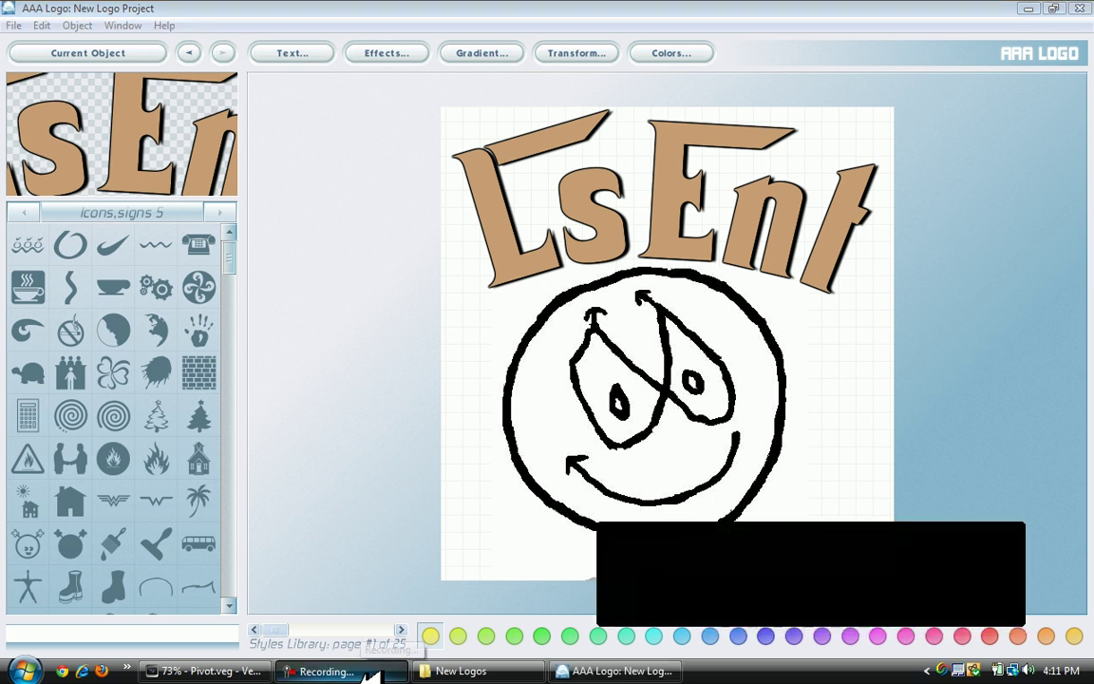